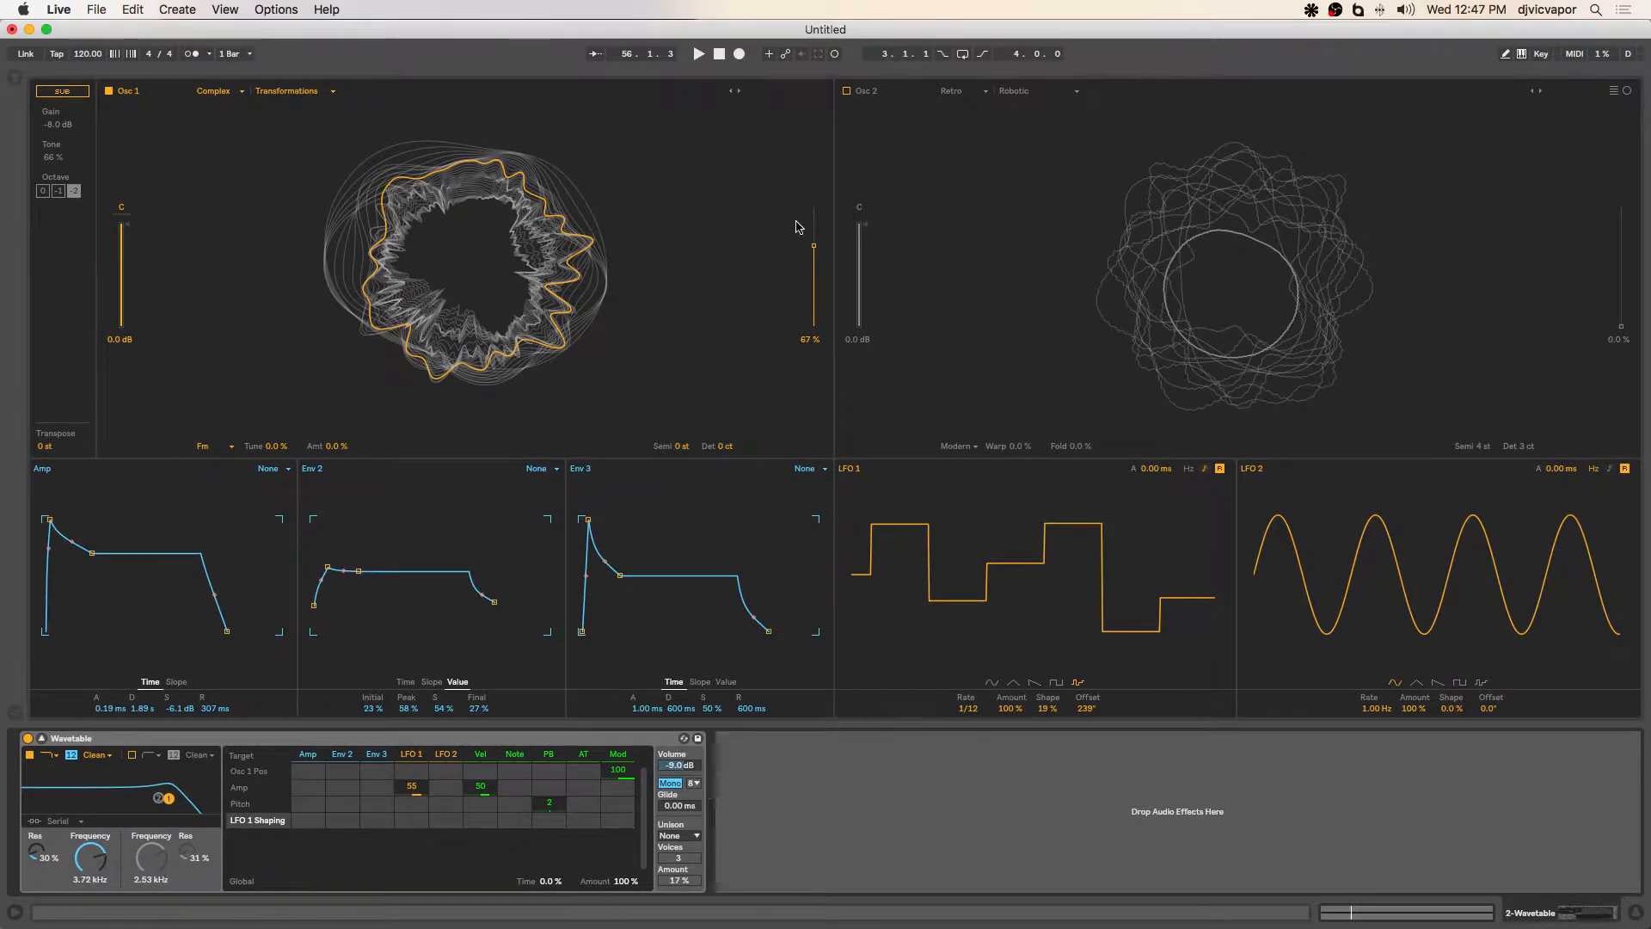
Enable oscillator 2 and set oscillator 1's wavetable position to 48%.
left_click(846, 90)
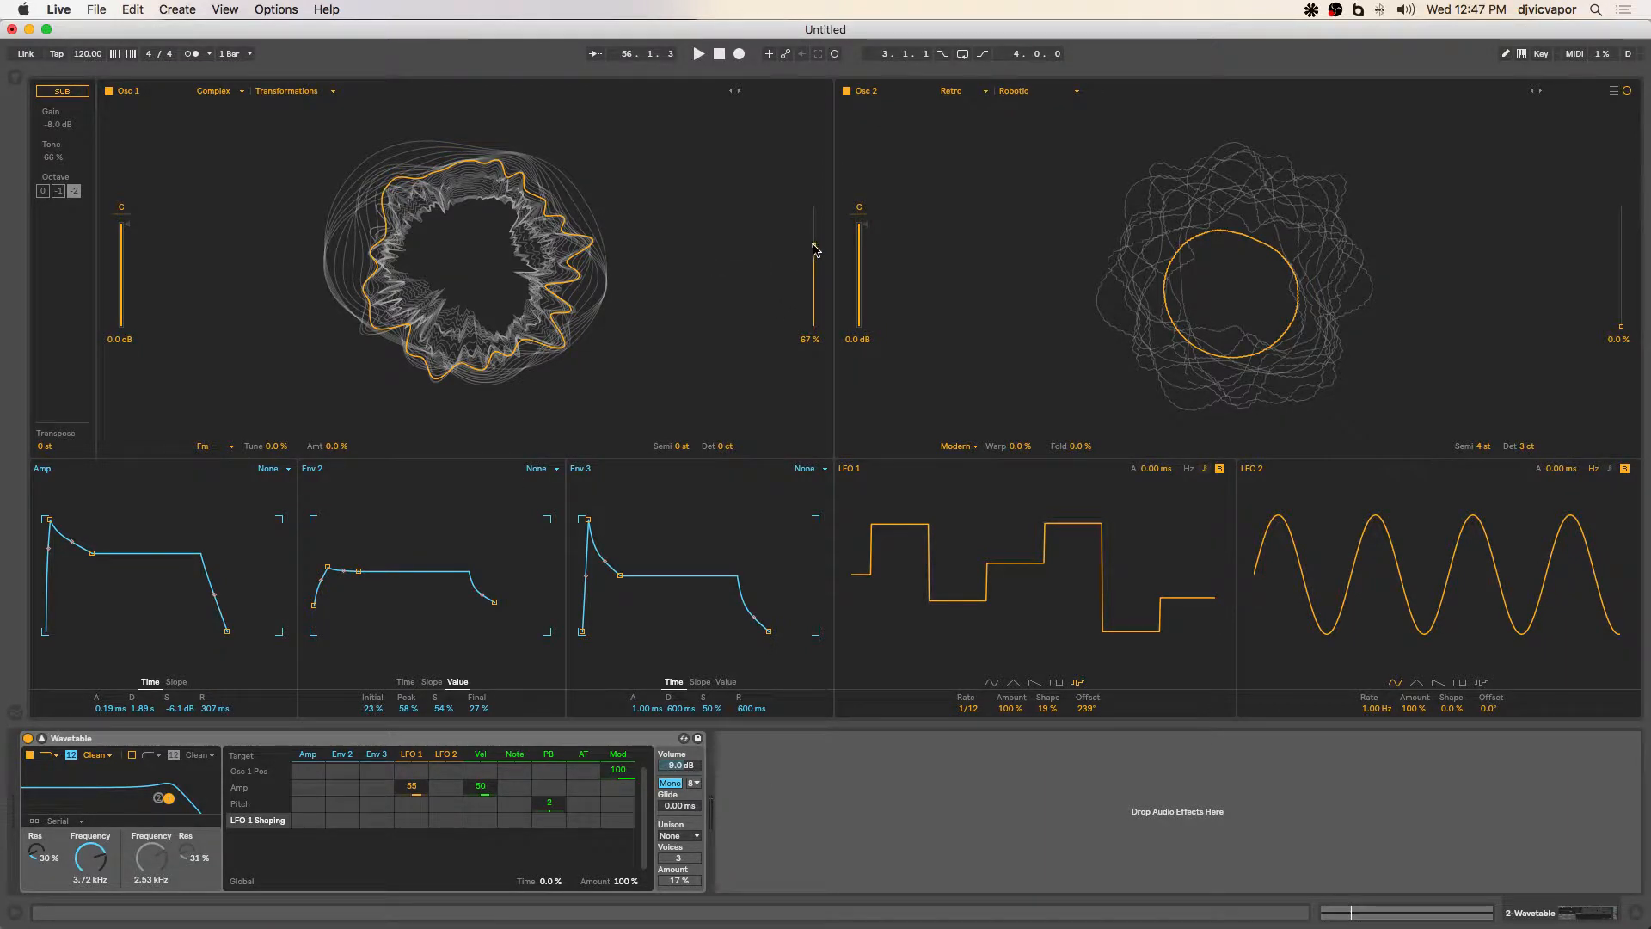
left_click_drag(814, 249, 813, 269)
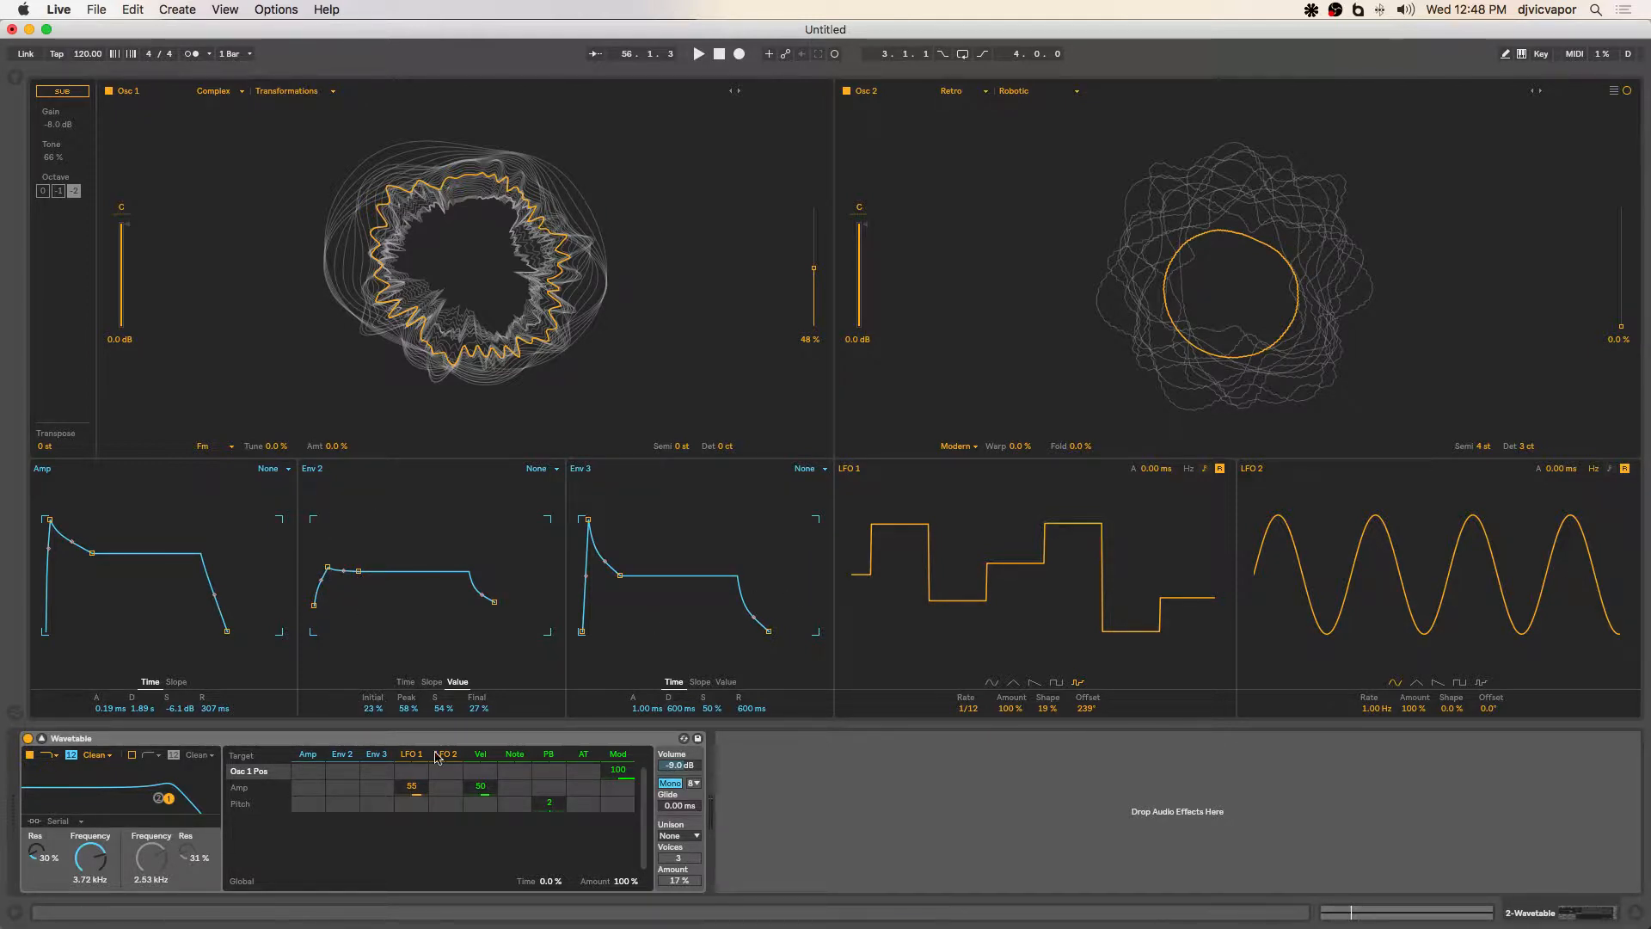
Modulate the Osc 1 Pos target with LFO 1 at an amount of 34.
left_click(415, 770)
left_click_drag(405, 776, 405, 825)
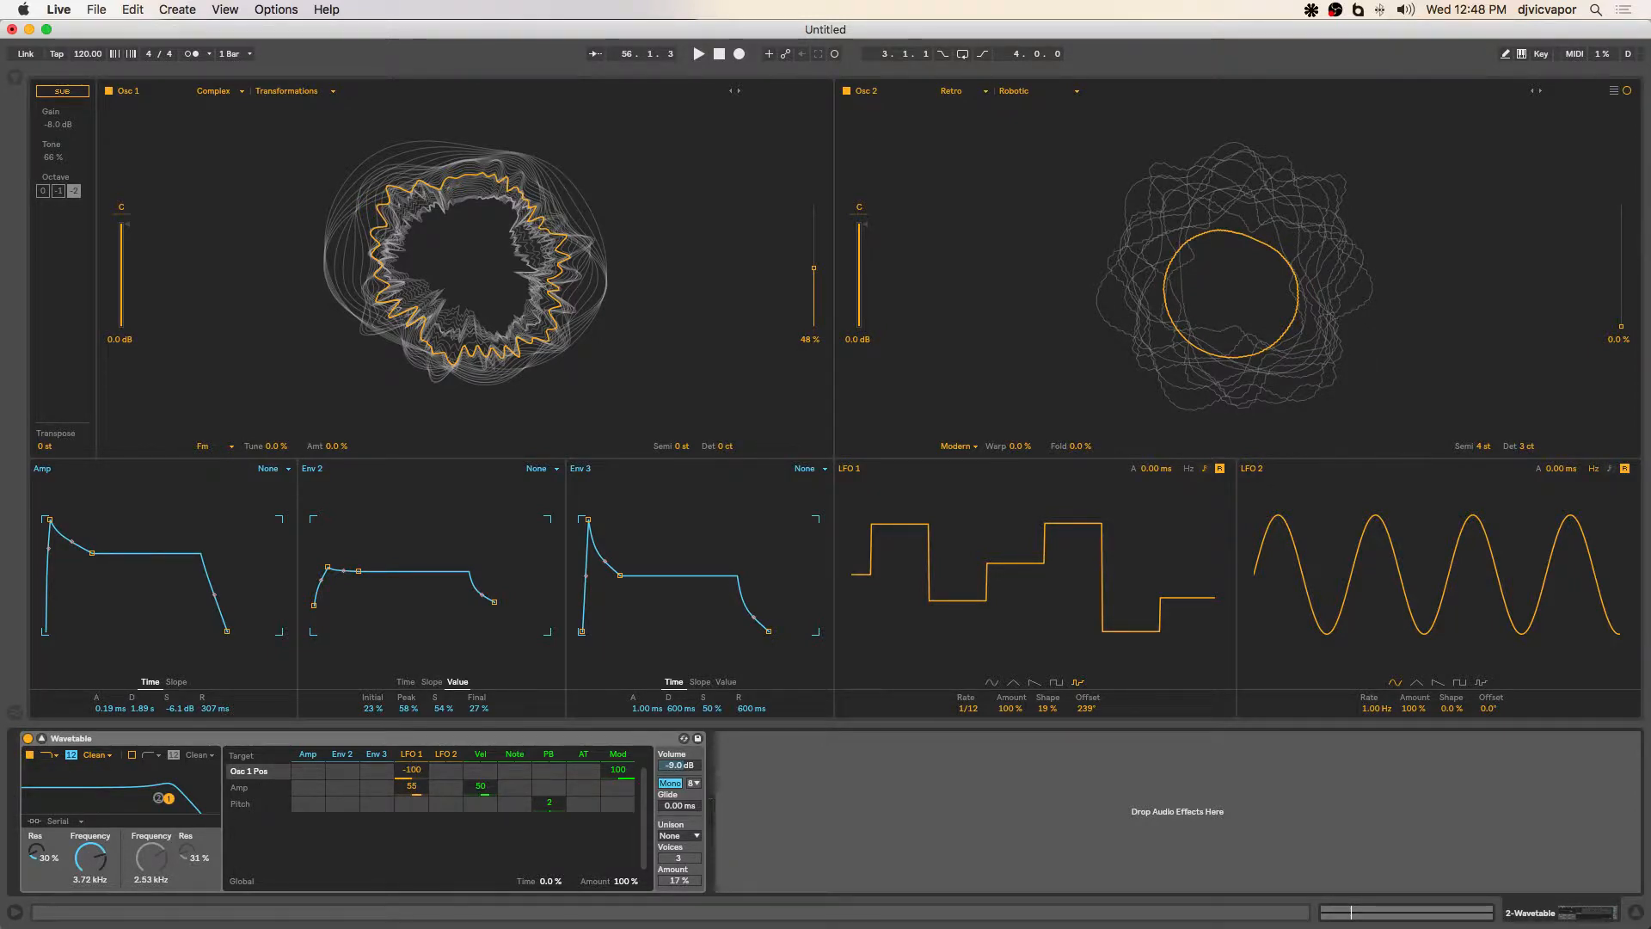
left_click_drag(405, 769, 405, 688)
Play the clip and compare the linear wavetable visualization with the polar one.
key("space")
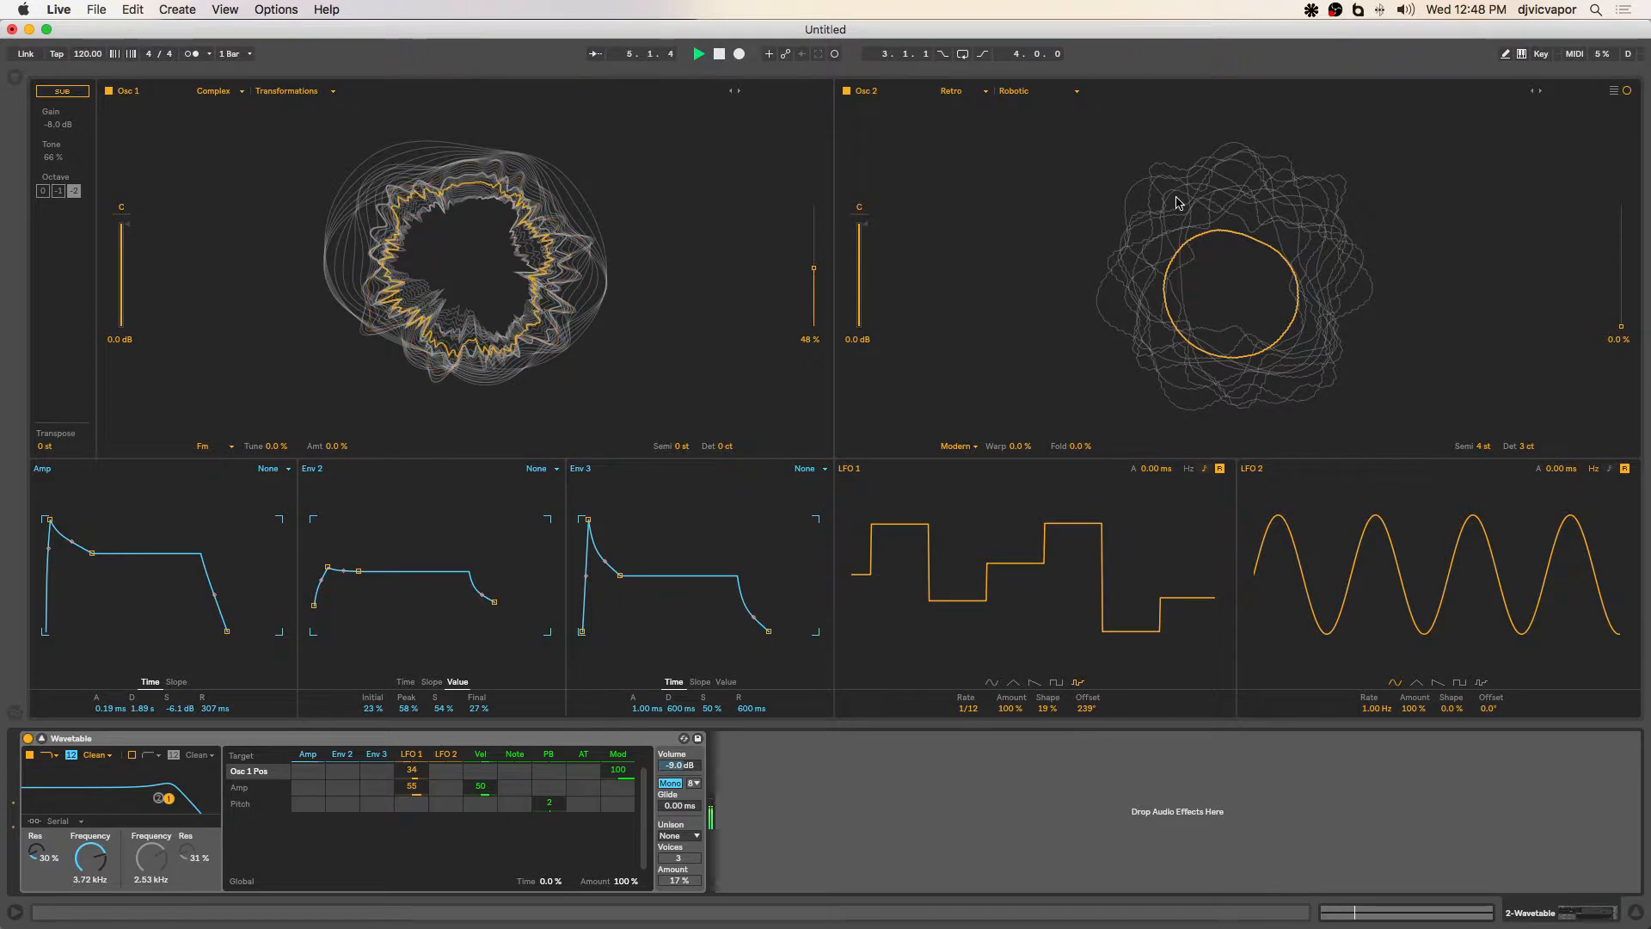
left_click(1614, 92)
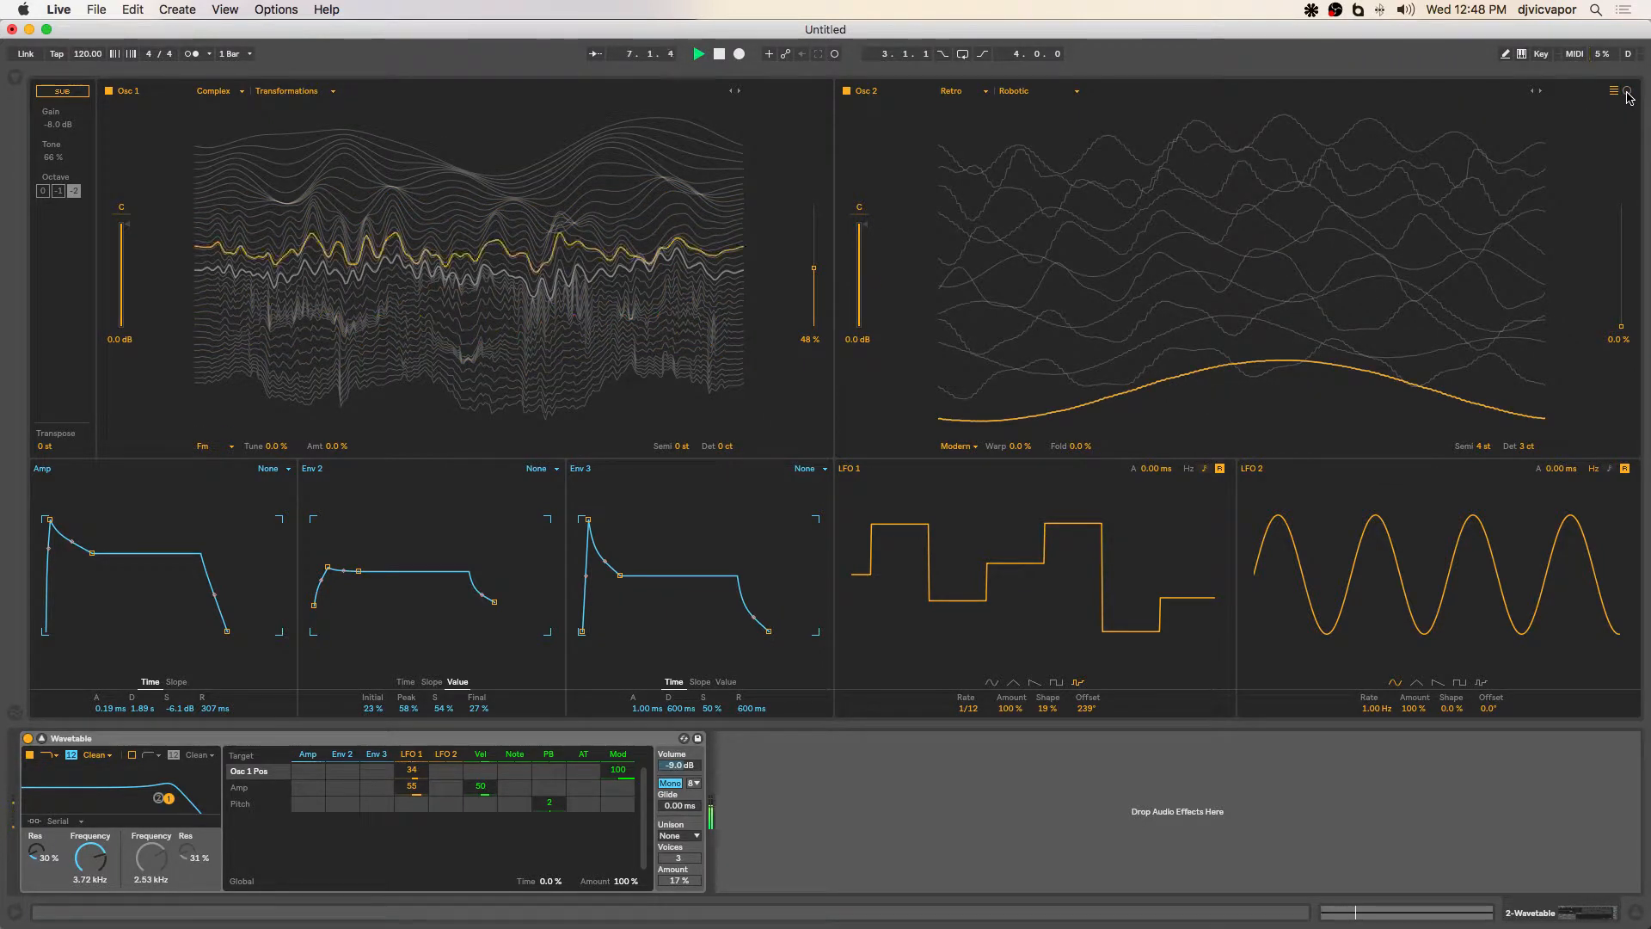
left_click(1627, 92)
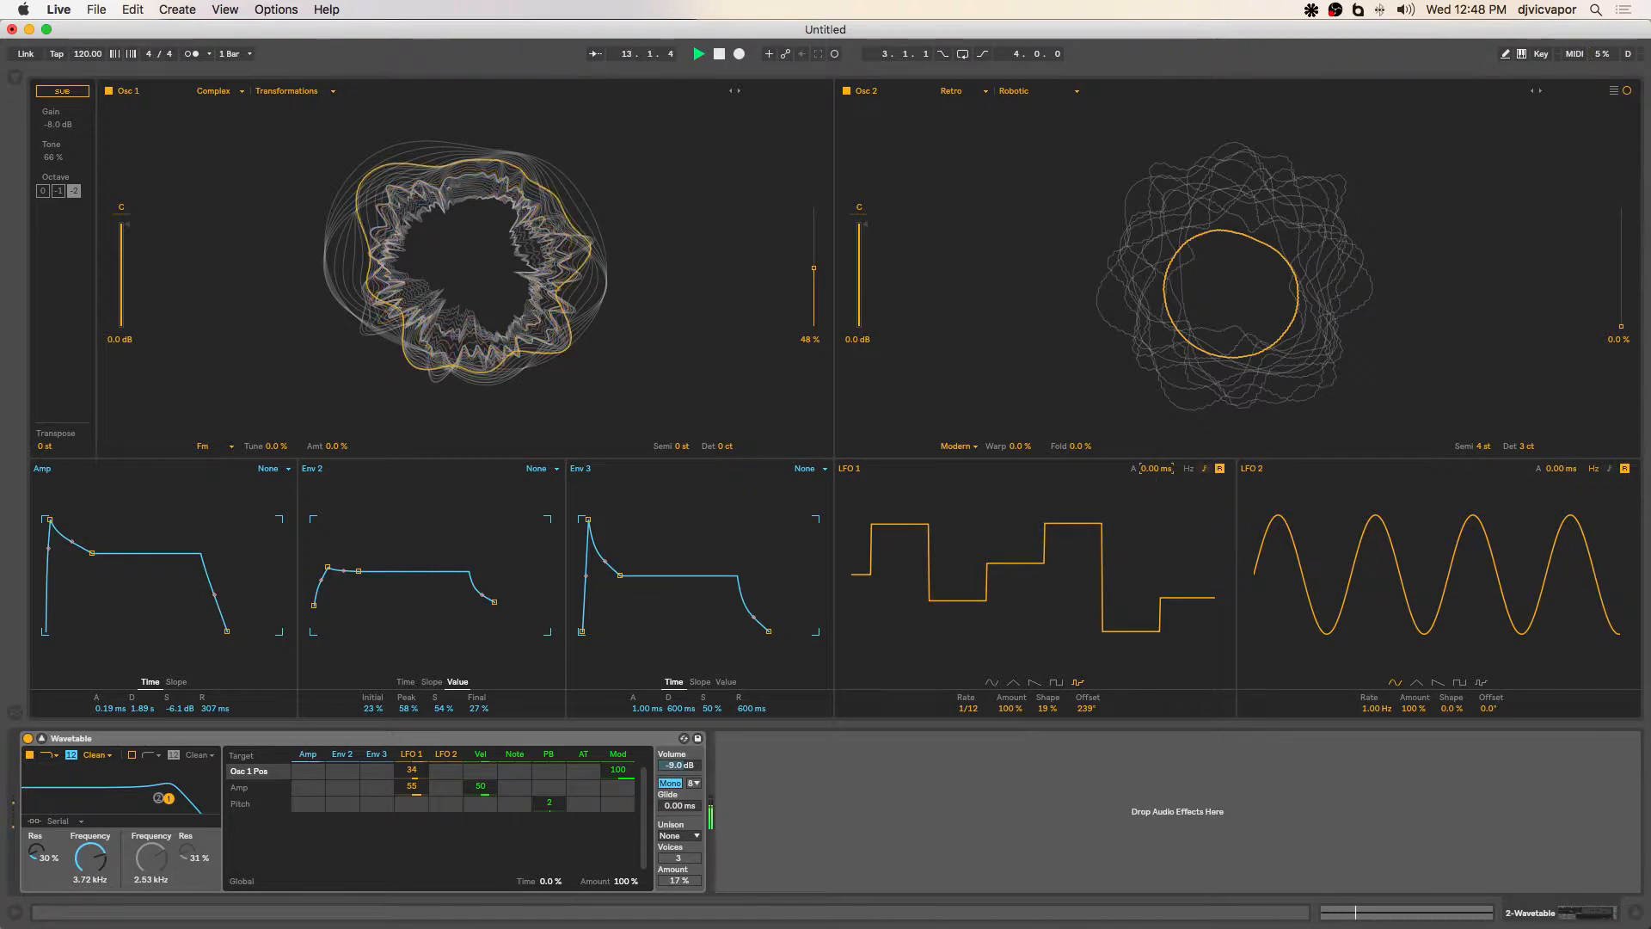
Set LFO 1's attack to 588 ms and its rate to a free-running 1.00 Hz with retrigger off, and stop playback.
left_click_drag(1155, 469, 1155, 413)
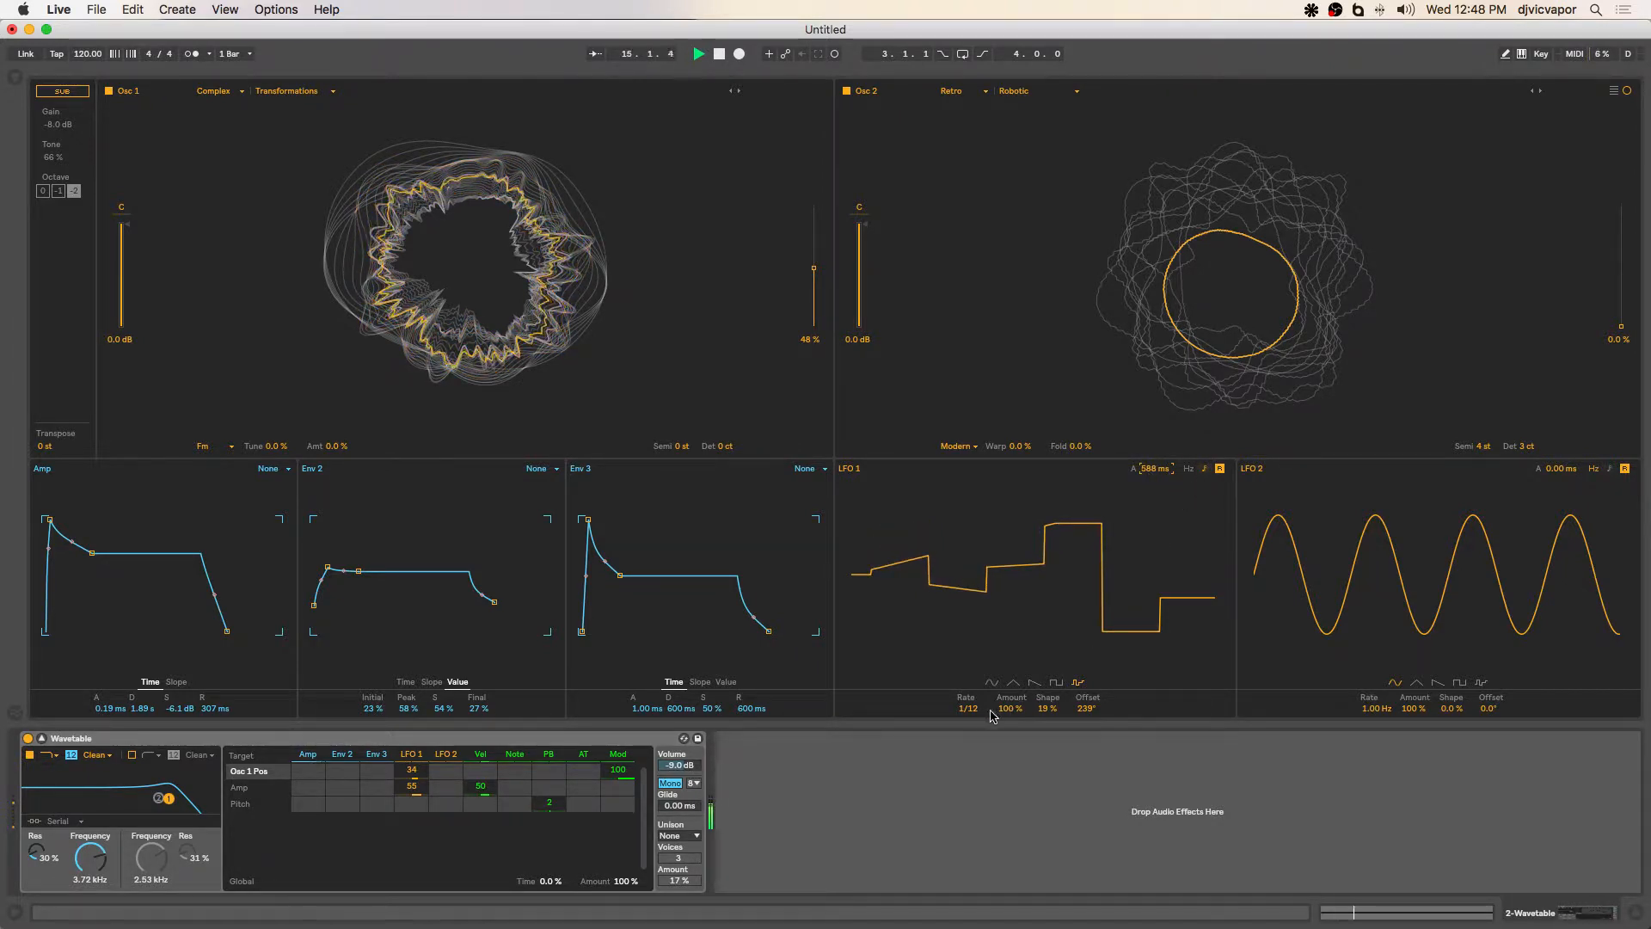
left_click(1190, 469)
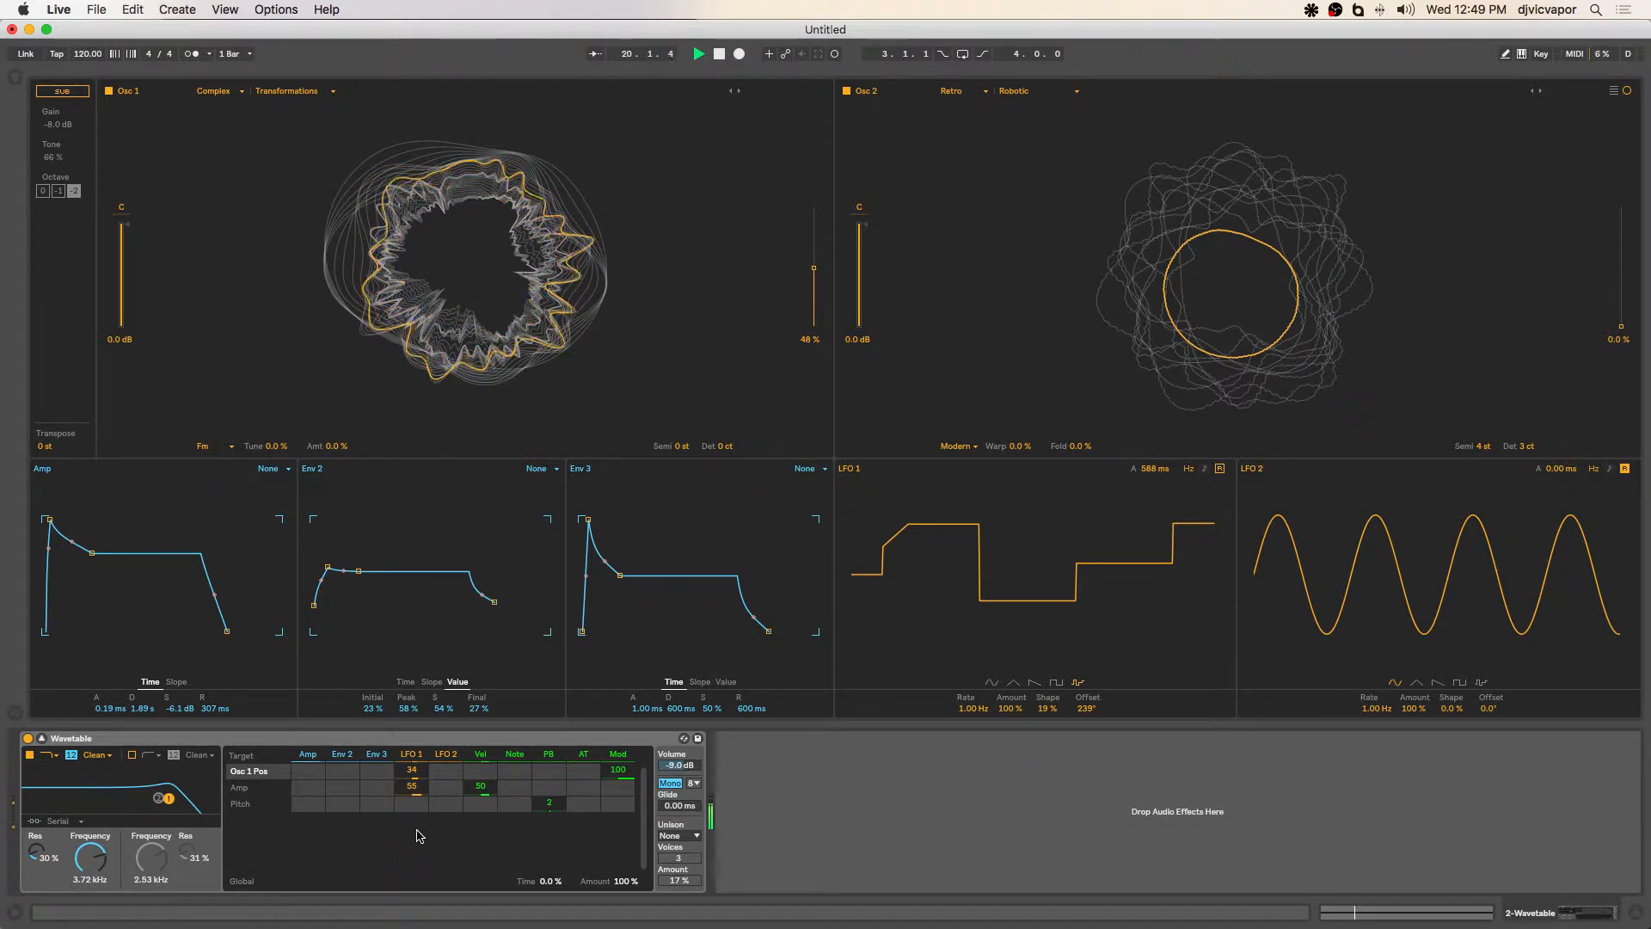
key("space")
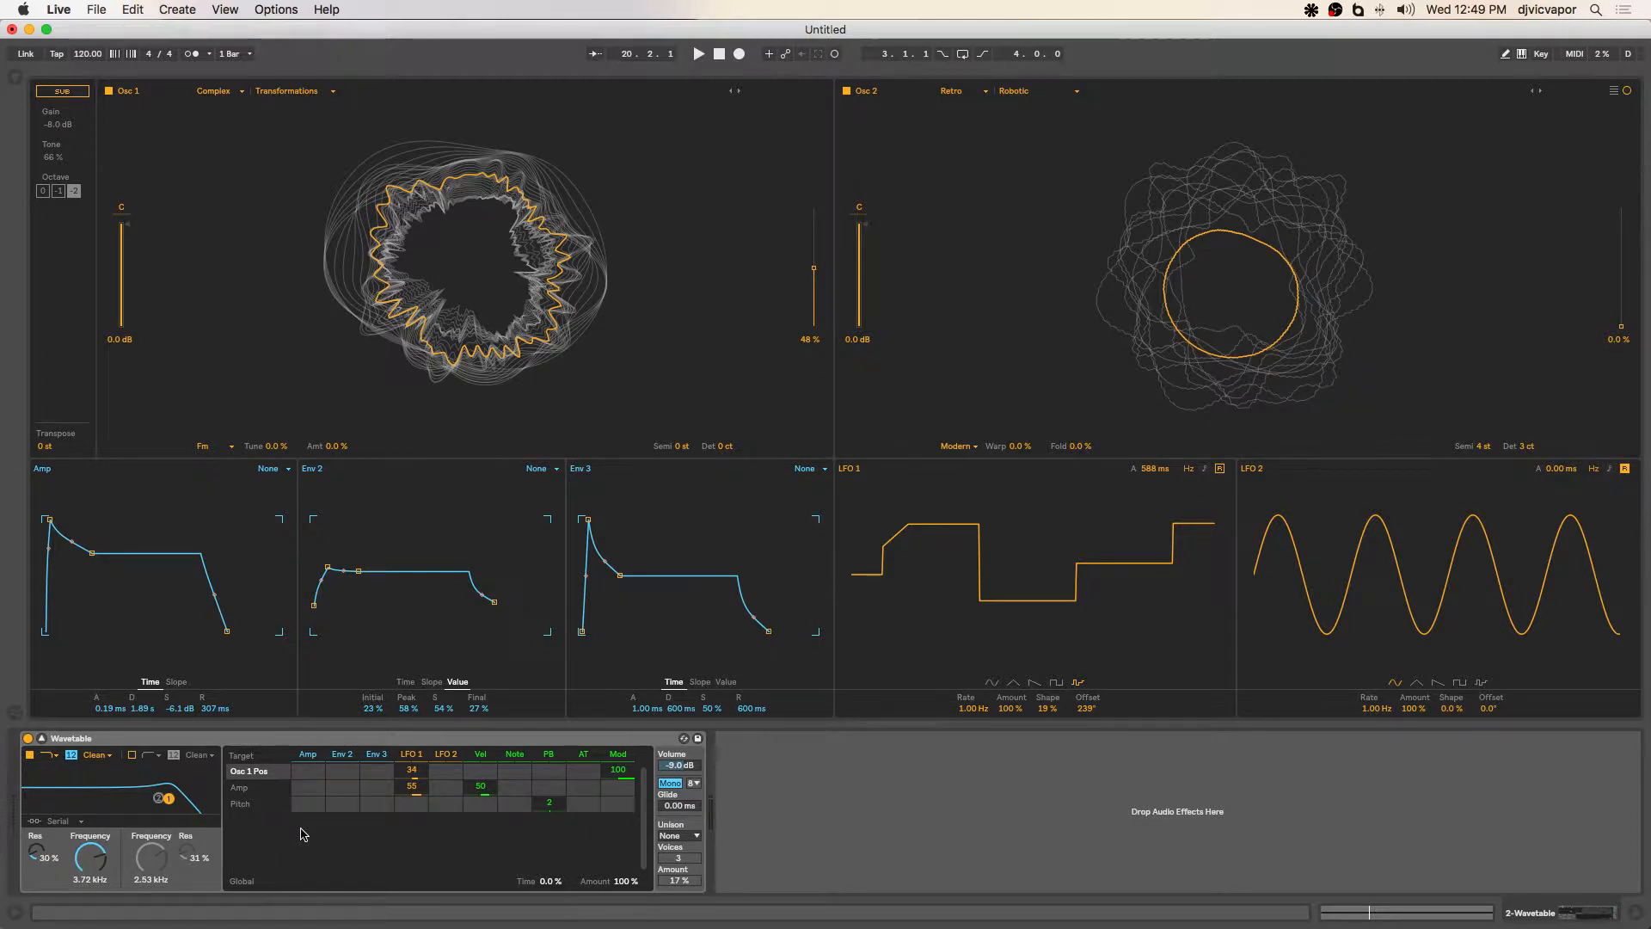
Modulate the Filter 1 Freq target with LFO 2 at an amount of 77 and start playback.
left_click(96, 855)
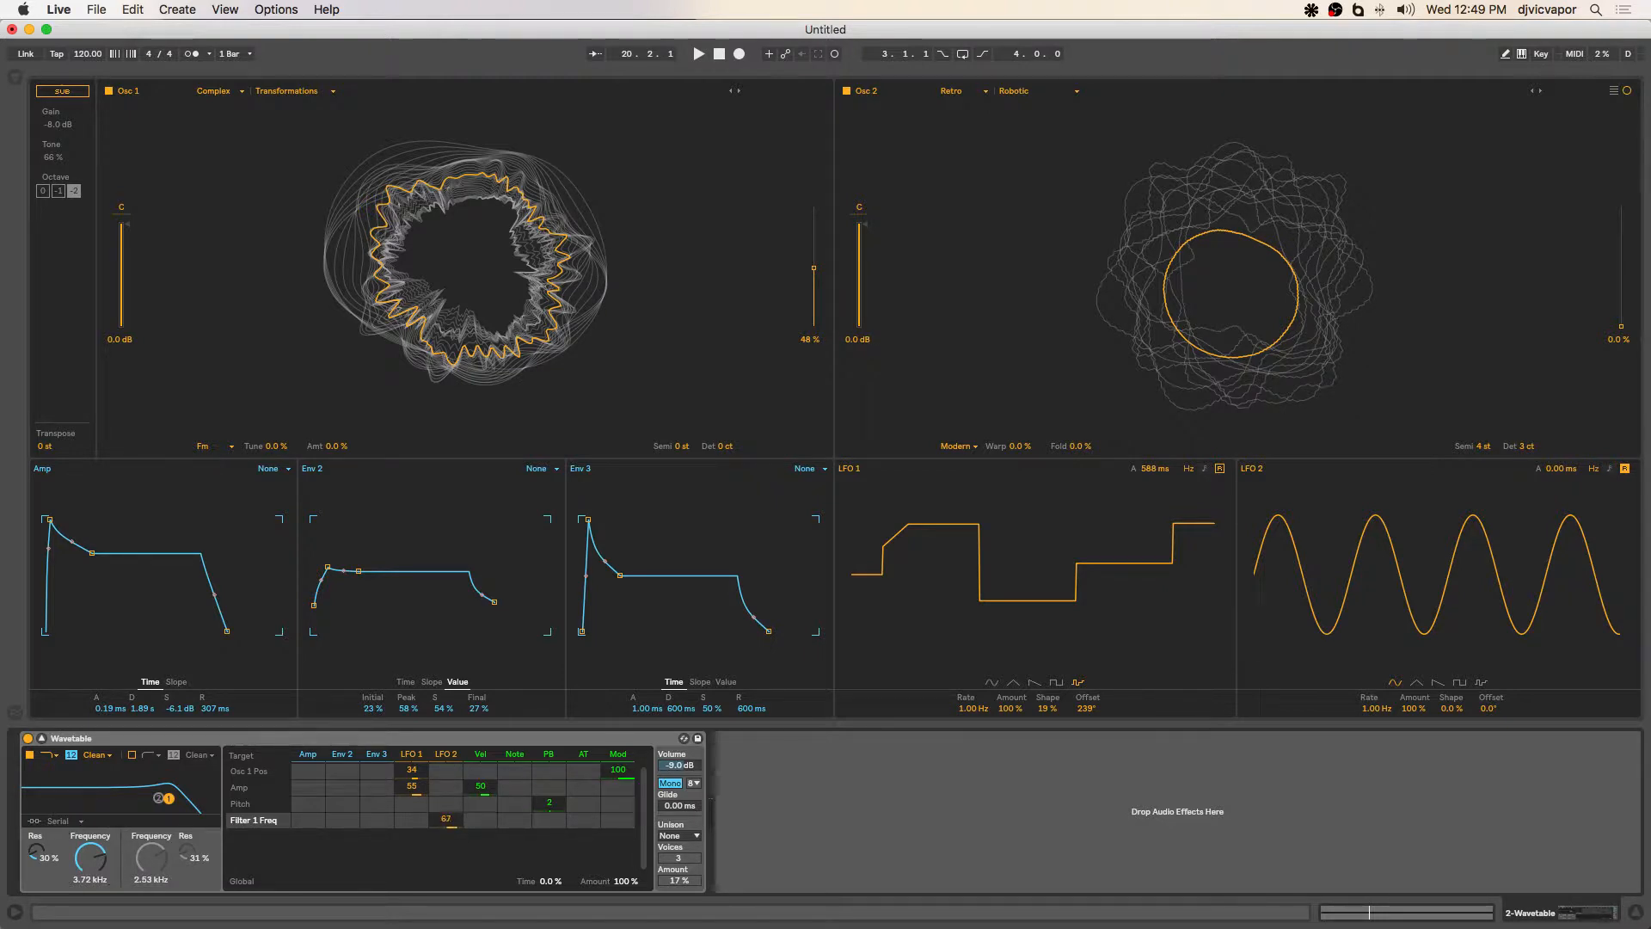
key("space")
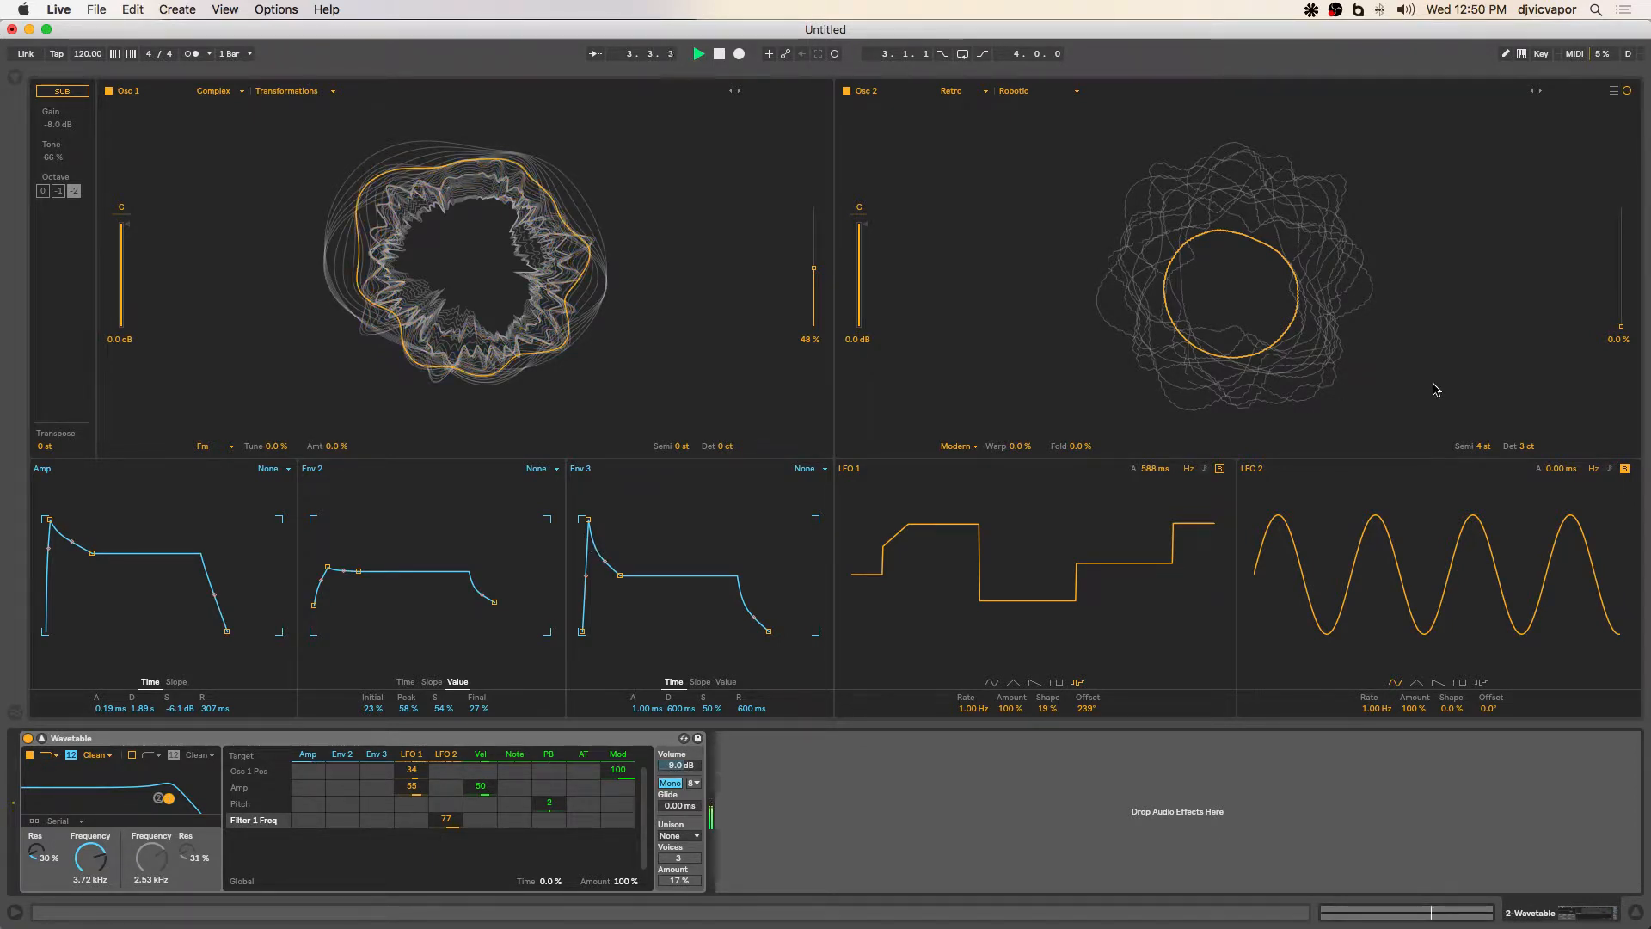
Set oscillator 2's wavetable position to 36% and modulate it with Env 2 at an amount of 47.
left_click_drag(1622, 326, 1622, 282)
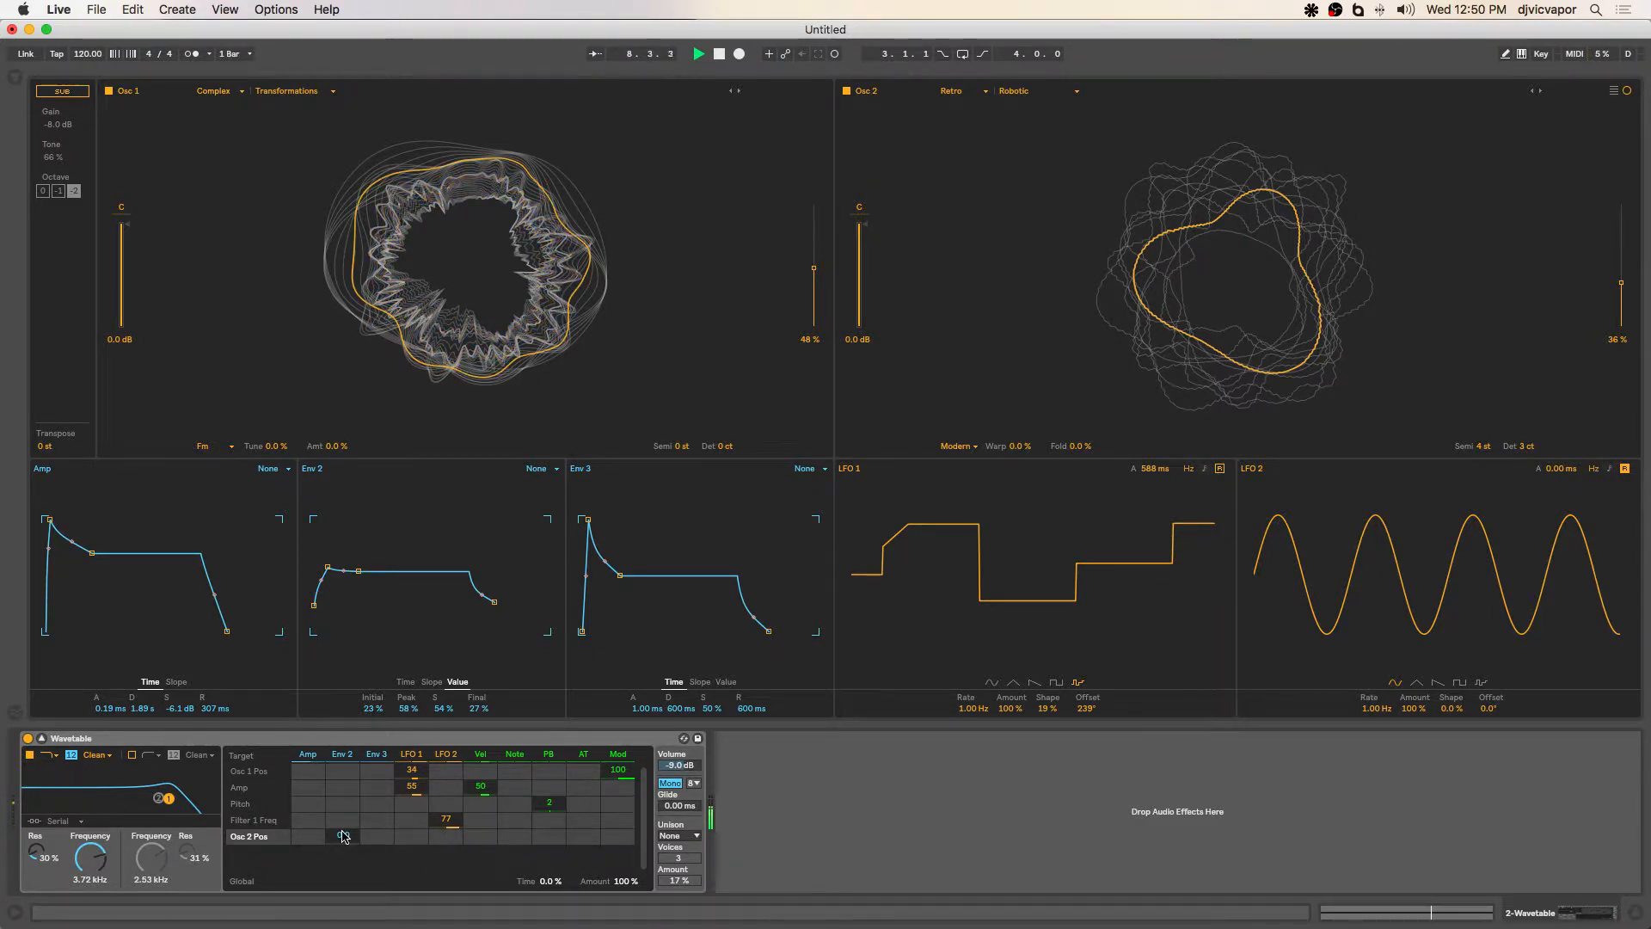
left_click_drag(343, 836, 343, 796)
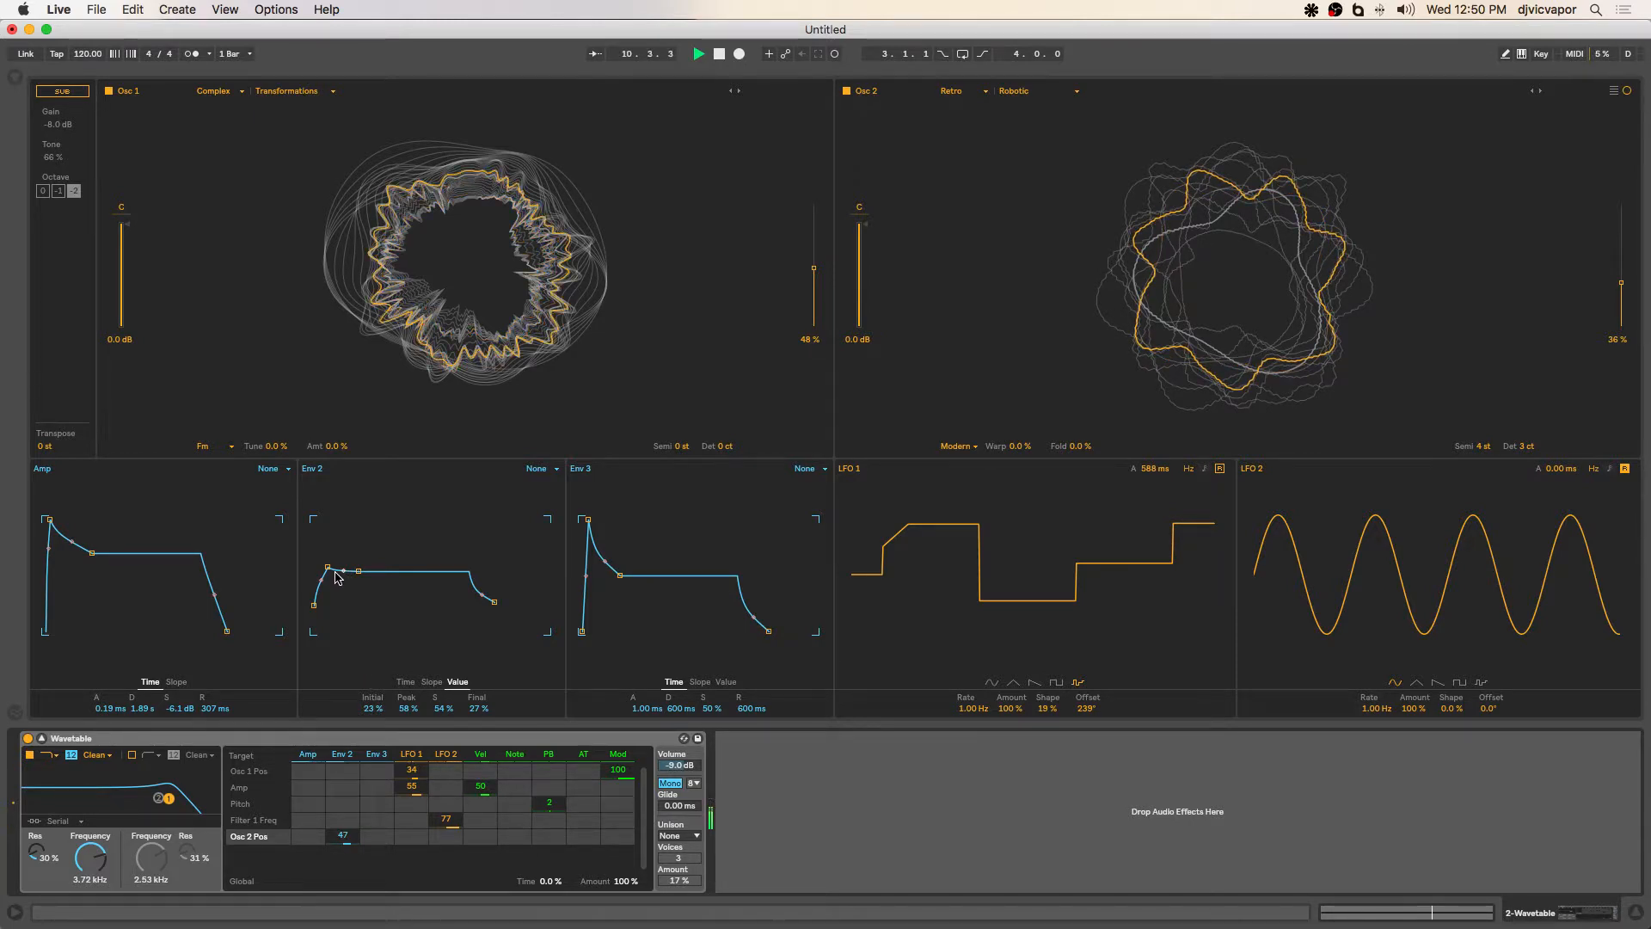
Reshape Env 2 to a 100% peak, 22% sustain and 54% final value, and set filter 1's frequency to 486 Hz.
left_click_drag(328, 567, 355, 608)
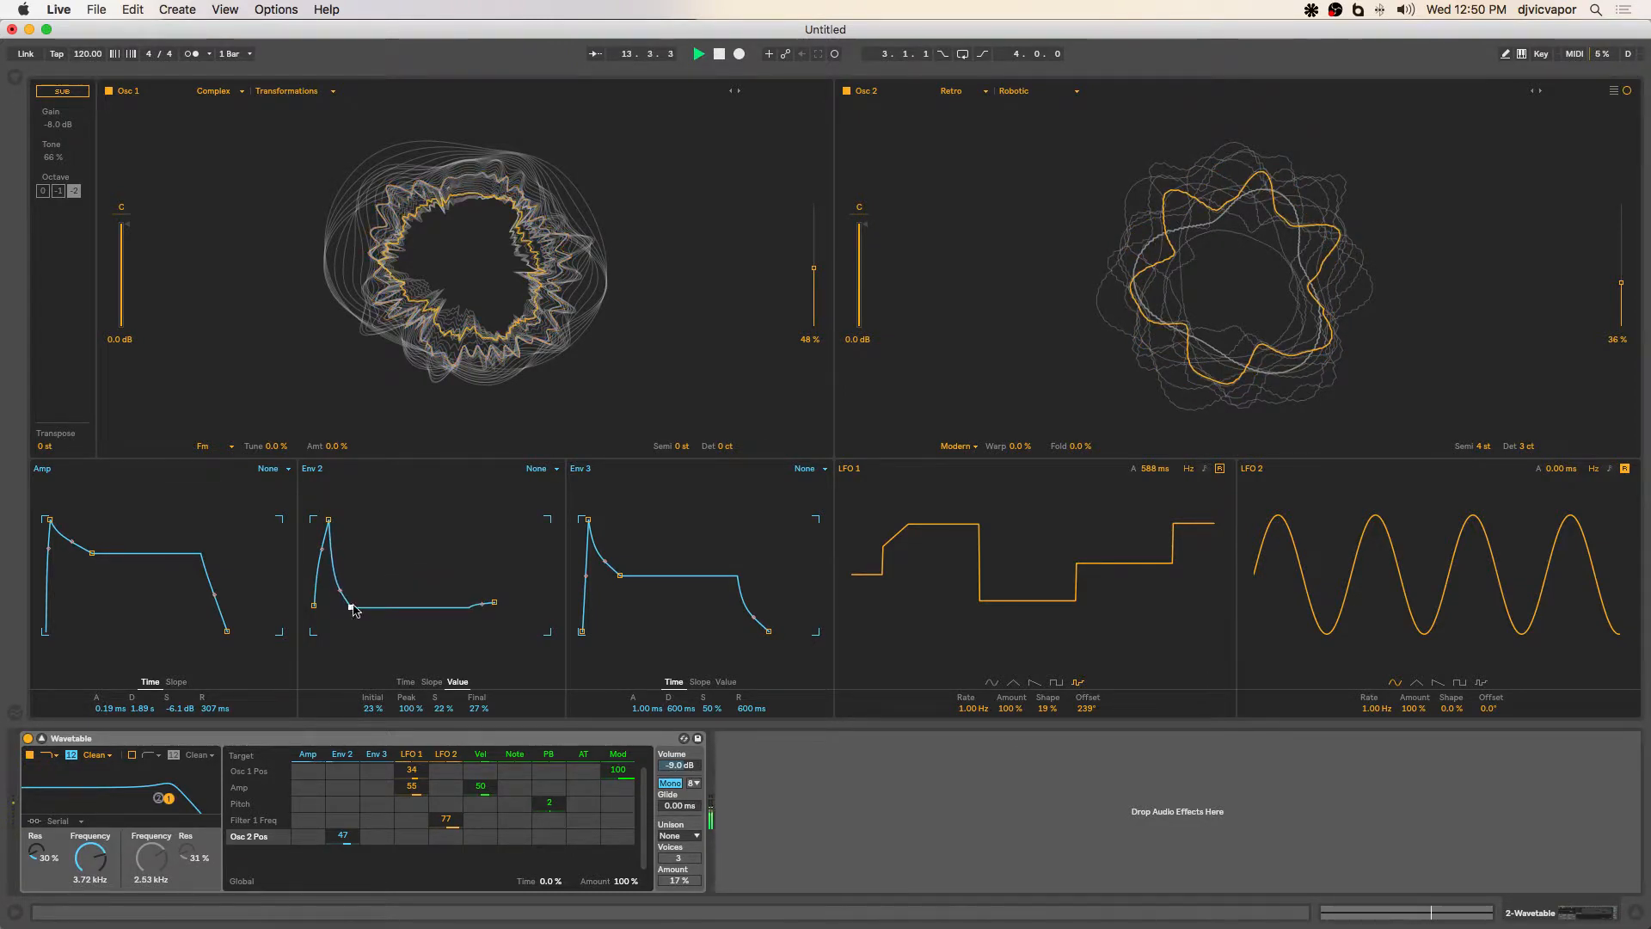
left_click_drag(495, 602, 494, 571)
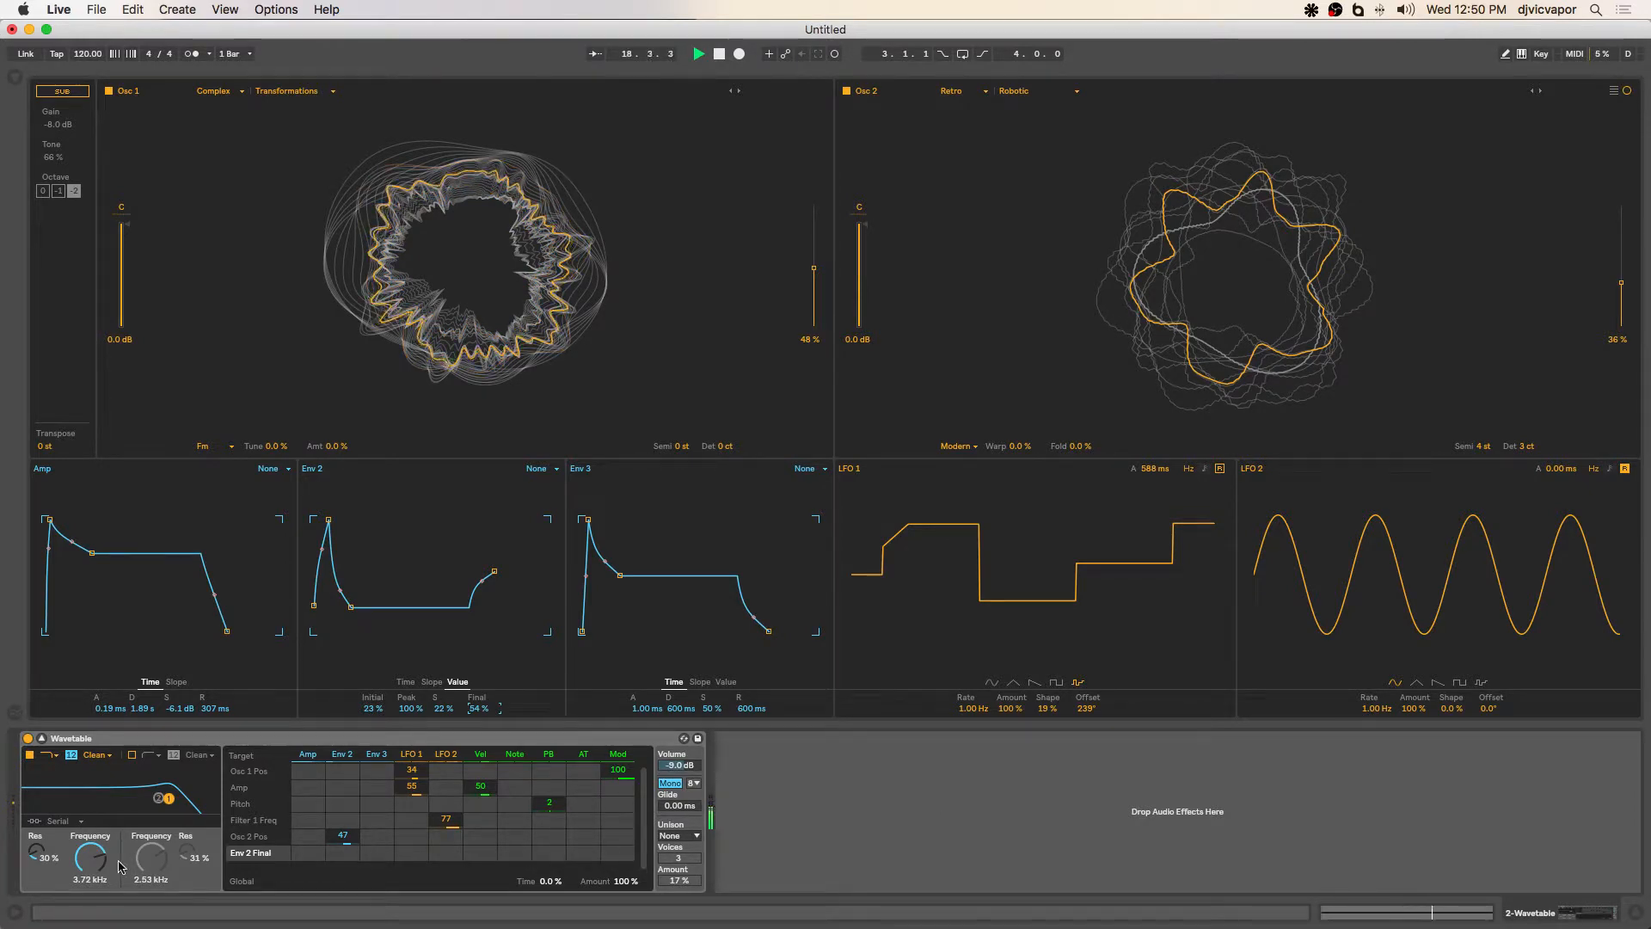
mouse_move(95, 859)
left_mouse_down()
mouse_move(94, 915)
mouse_move(95, 886)
left_mouse_up()
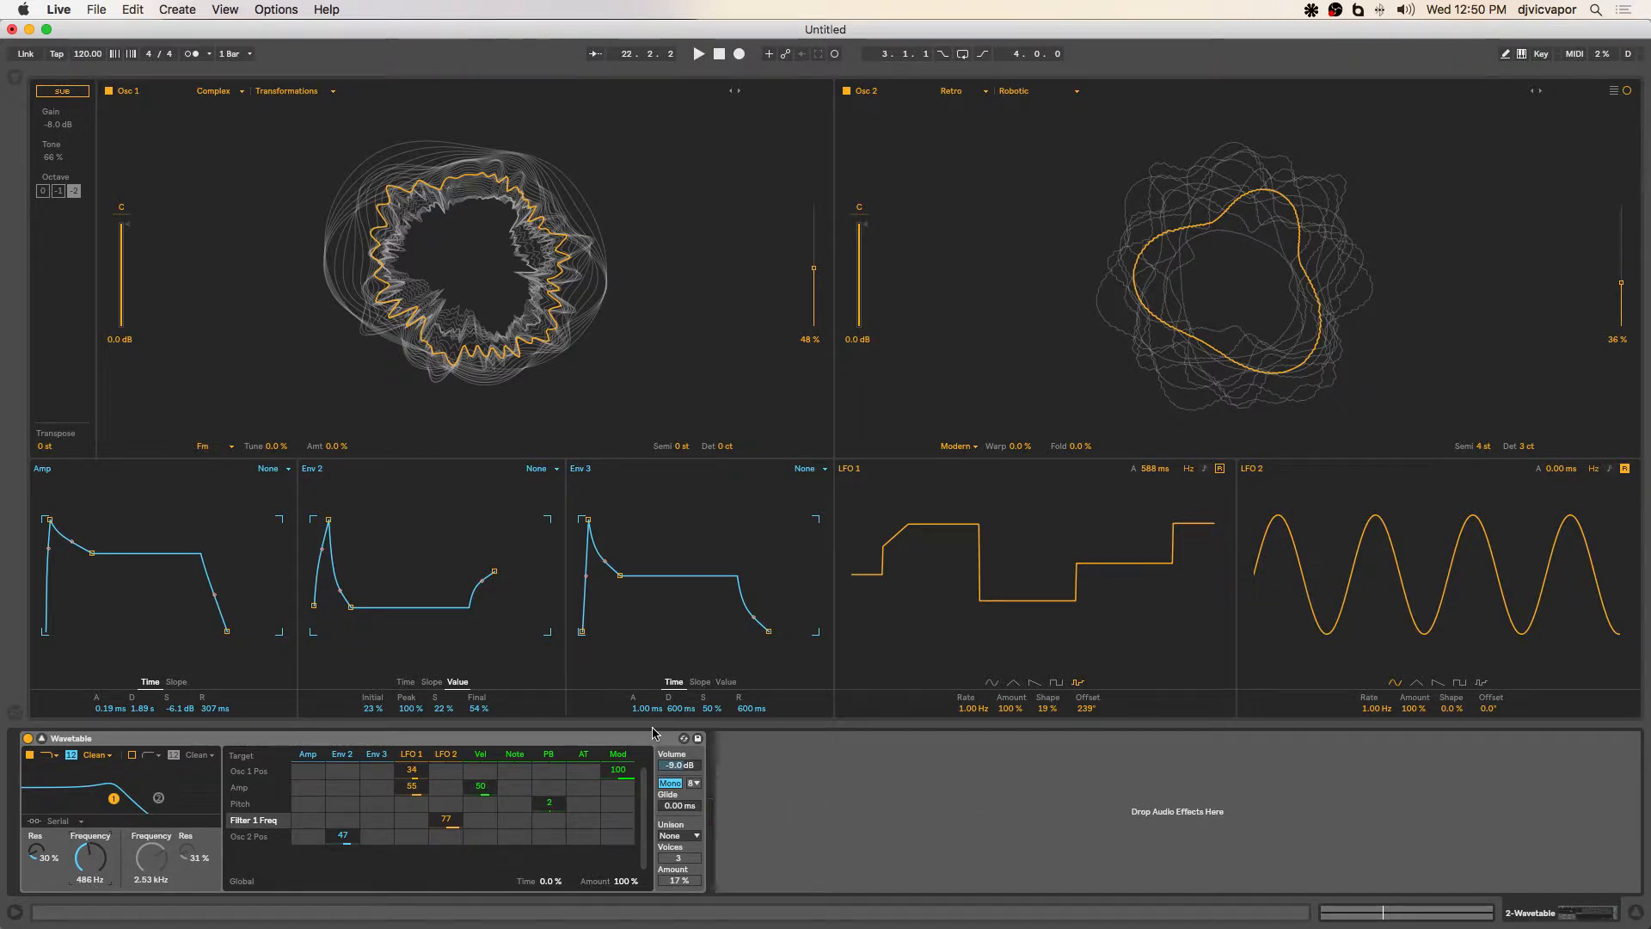
Collapse the expanded Wavetable view, compare its modulation matrix with its MIDI modulation assignments, and restore the expanded view.
left_click(42, 739)
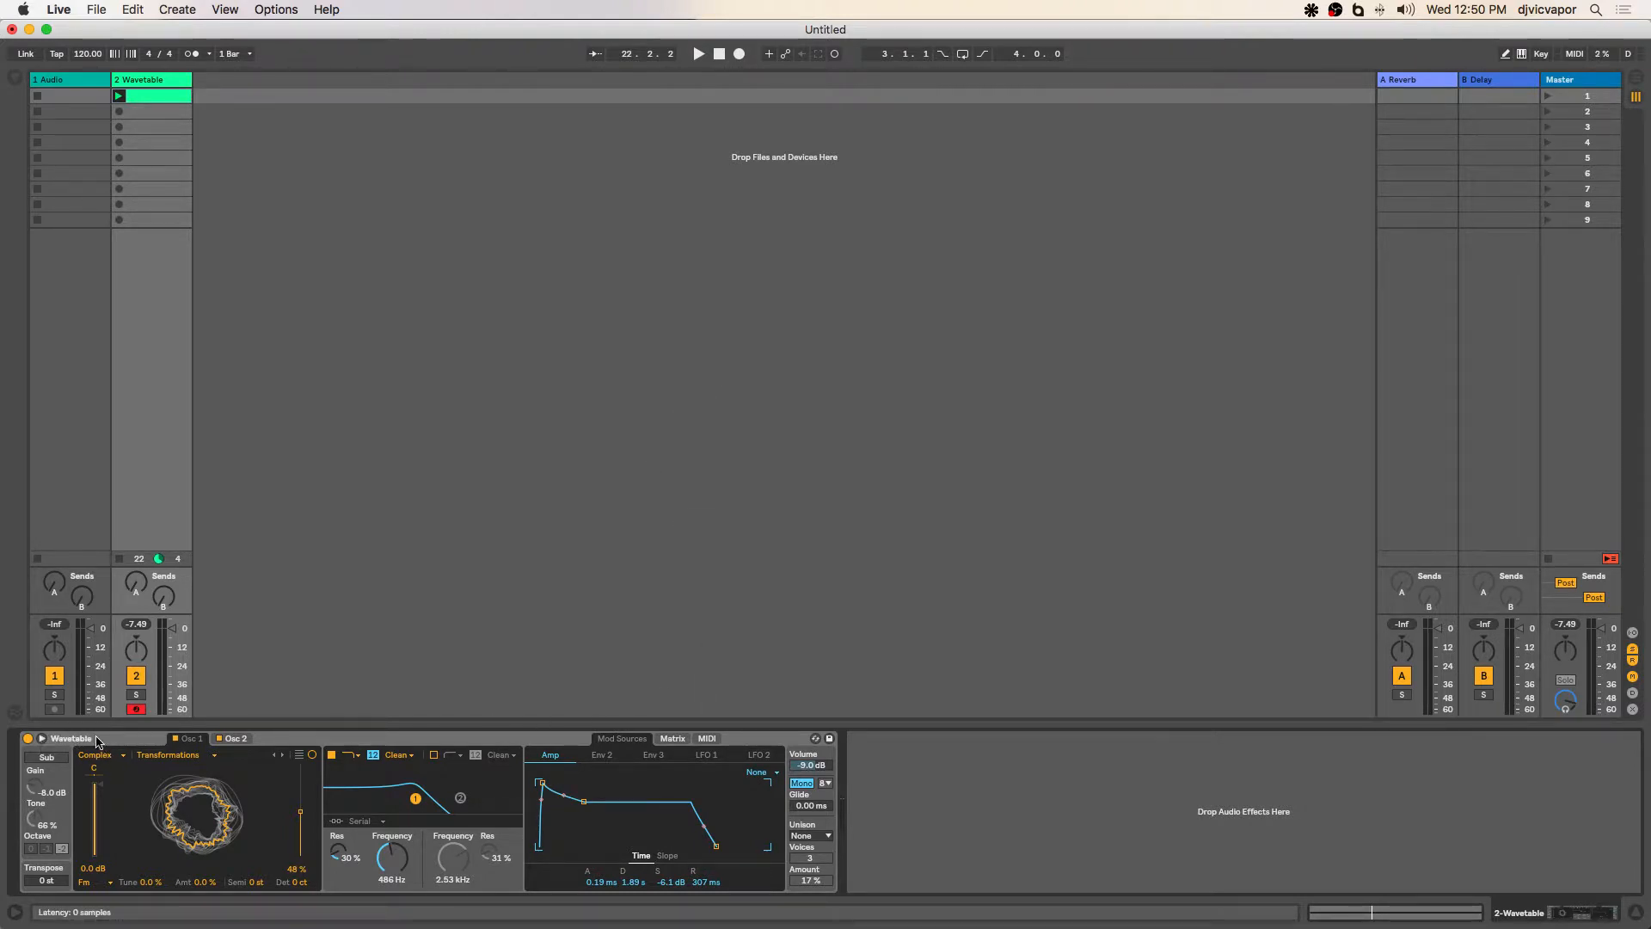
left_click(685, 740)
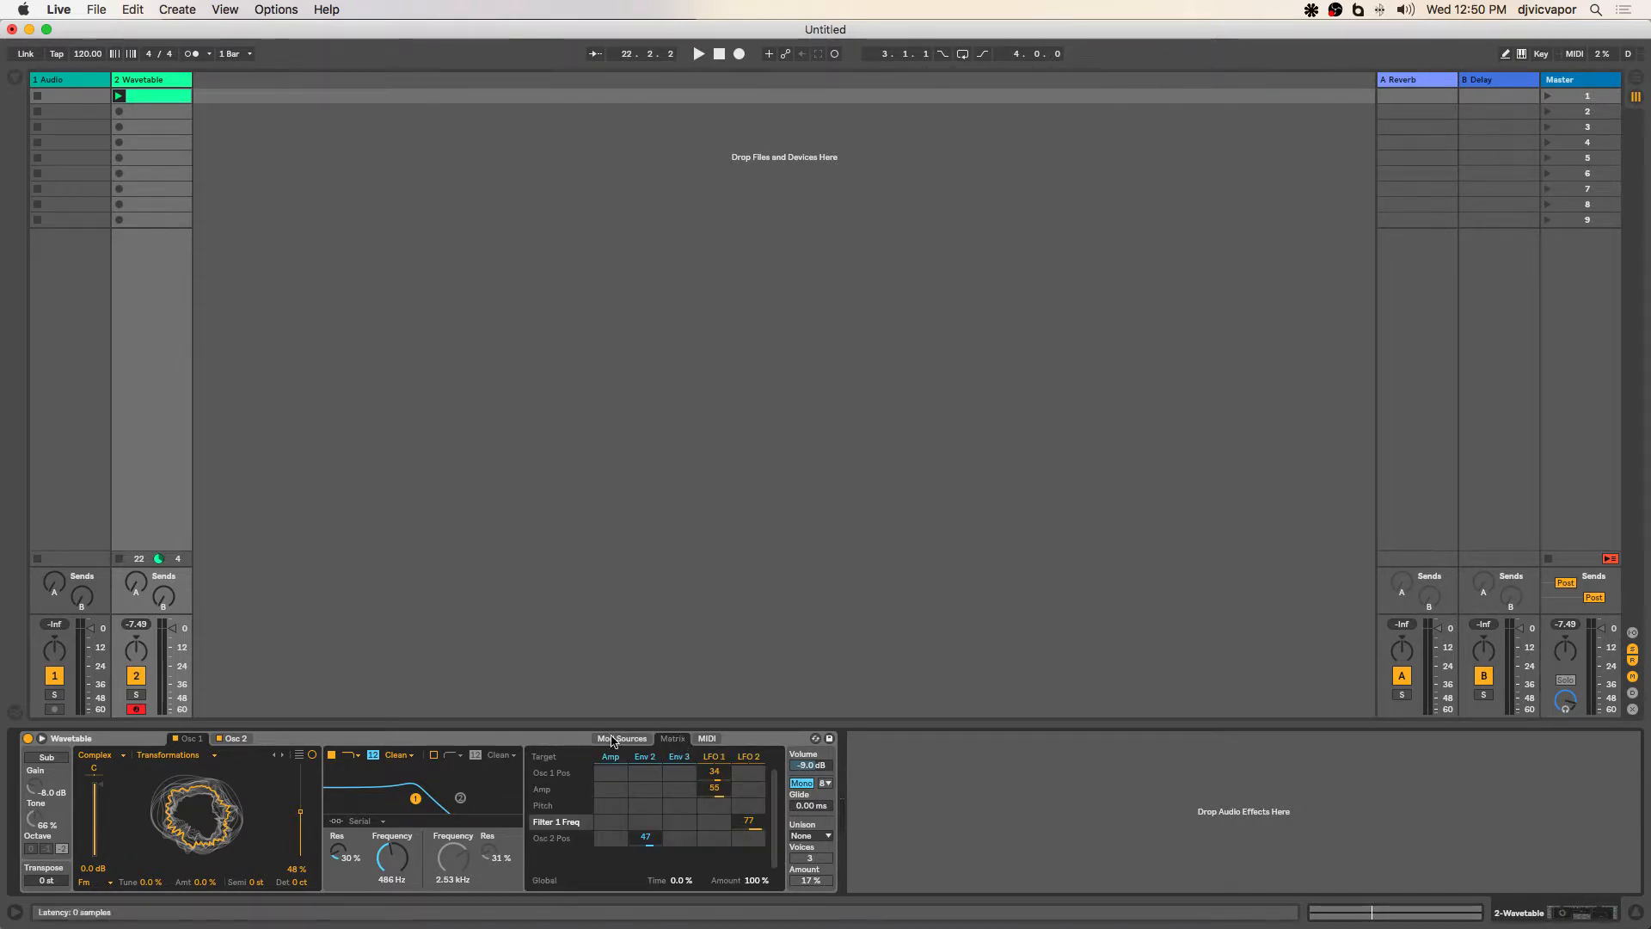
left_click(661, 788)
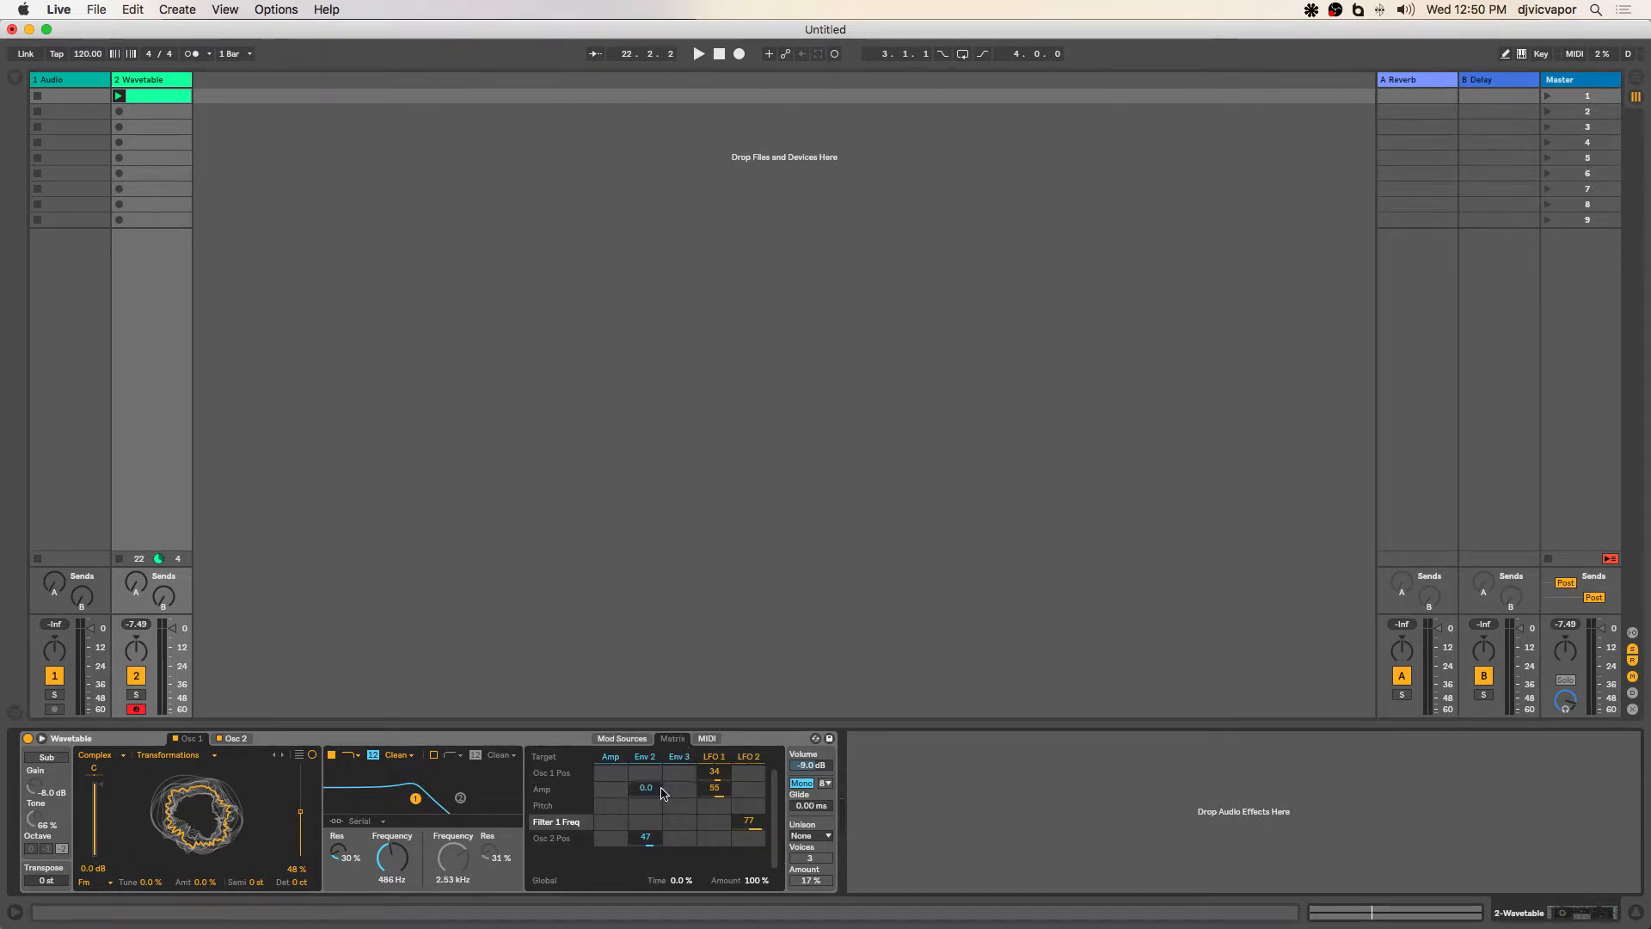
left_click(706, 739)
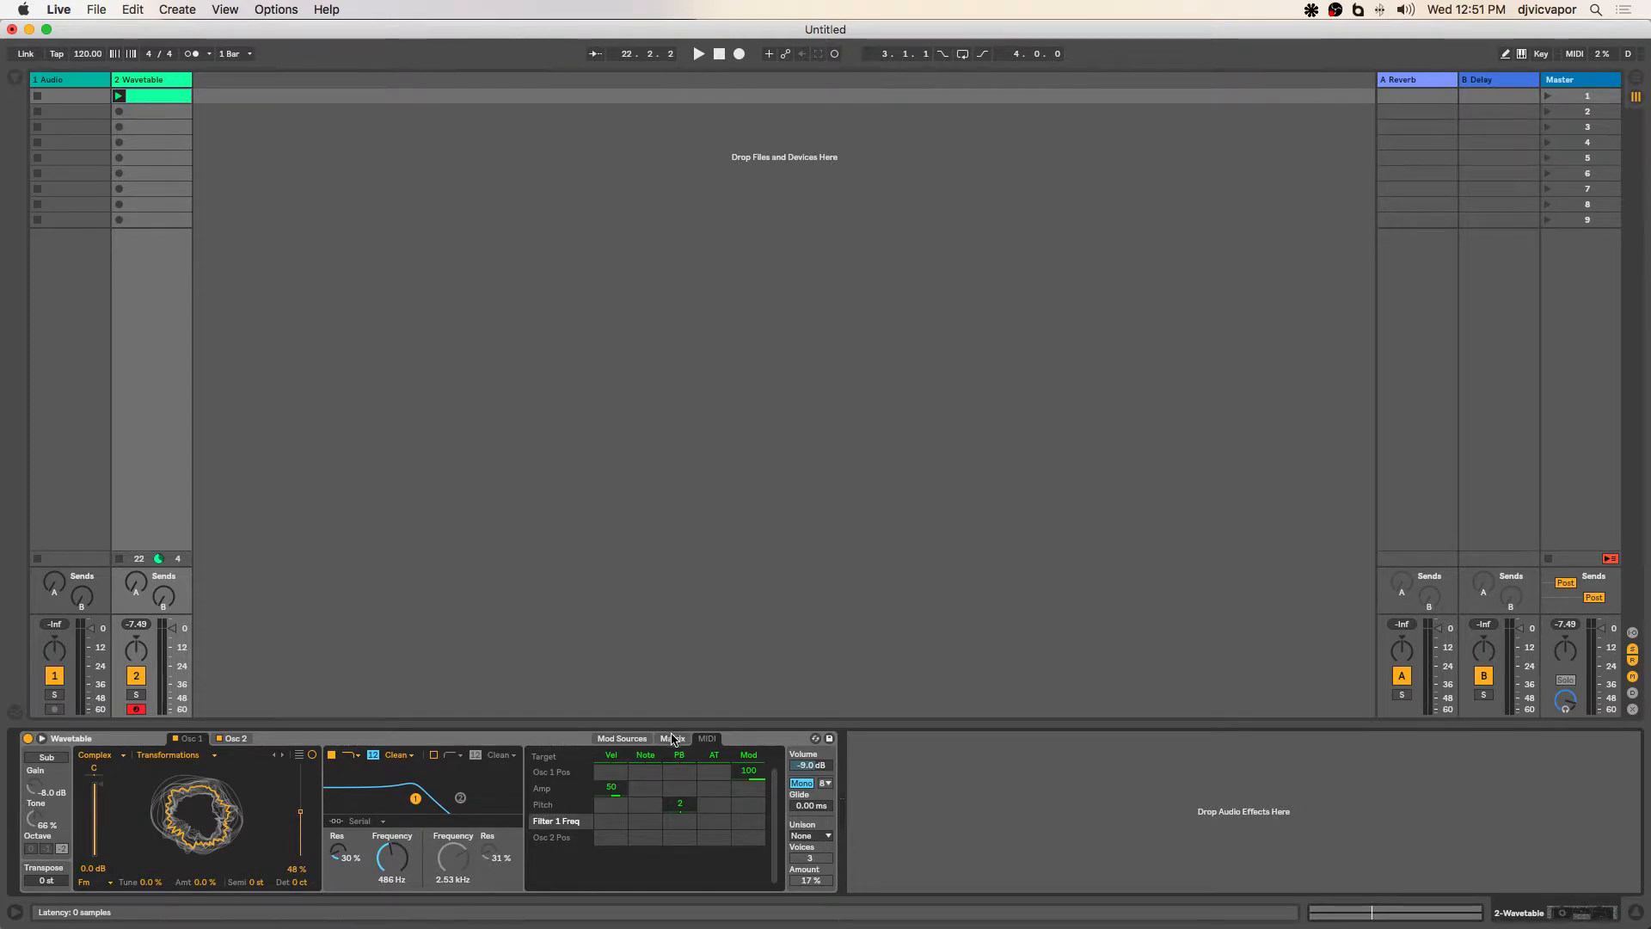
left_click(674, 739)
left_click(703, 740)
left_click(674, 740)
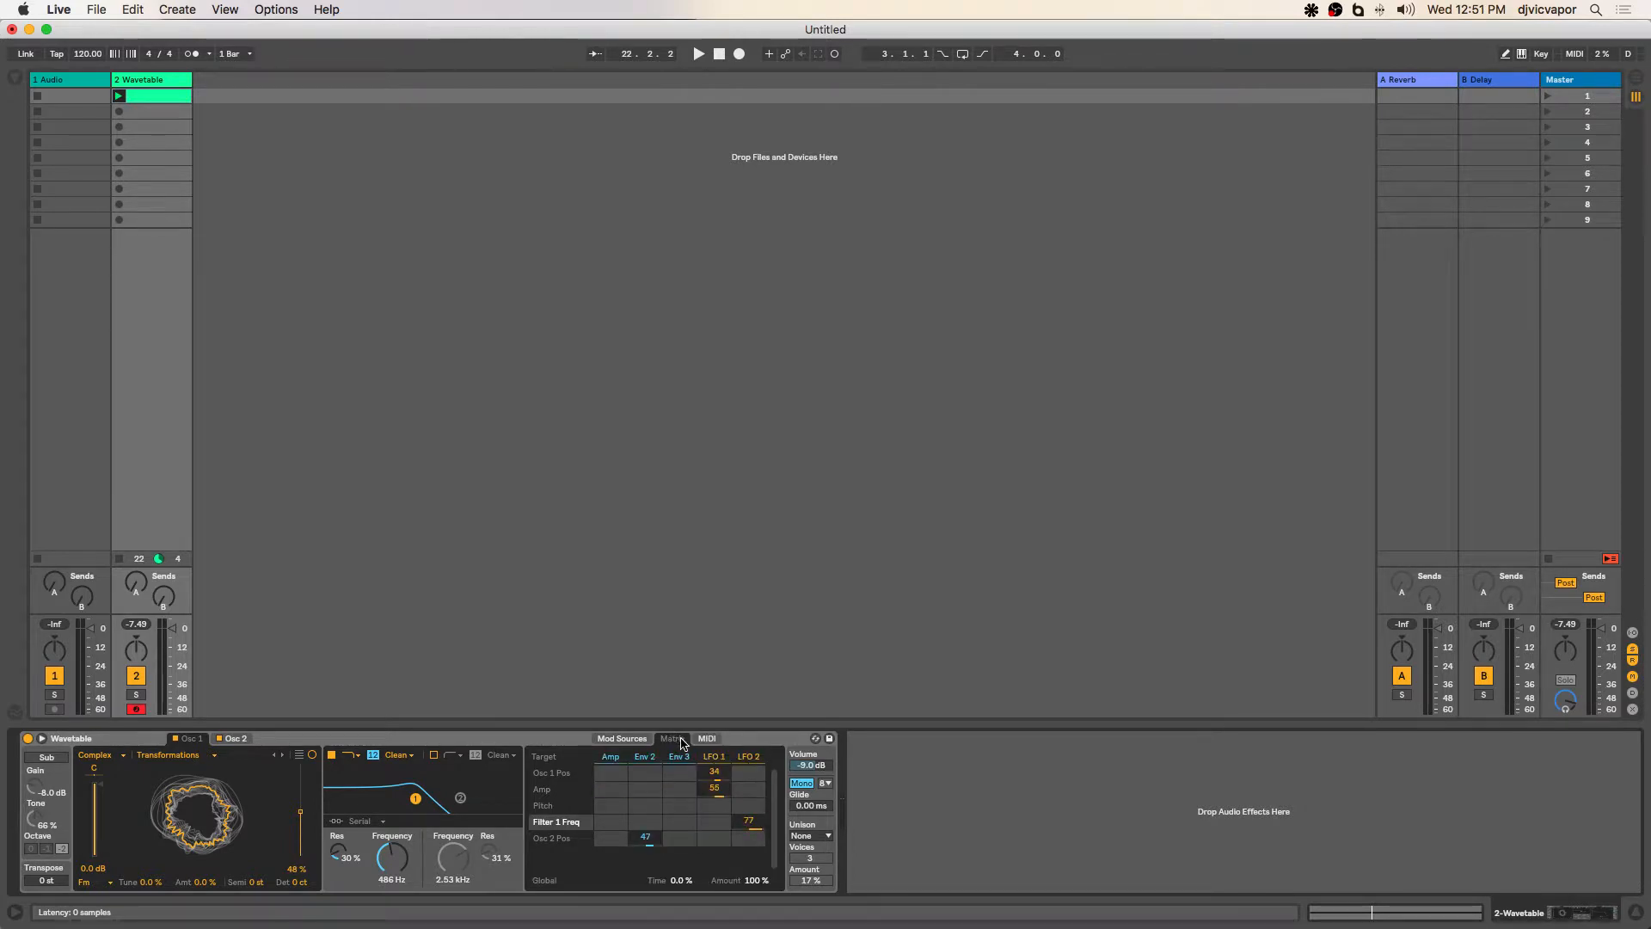
left_click(703, 740)
left_click(674, 739)
left_click(41, 738)
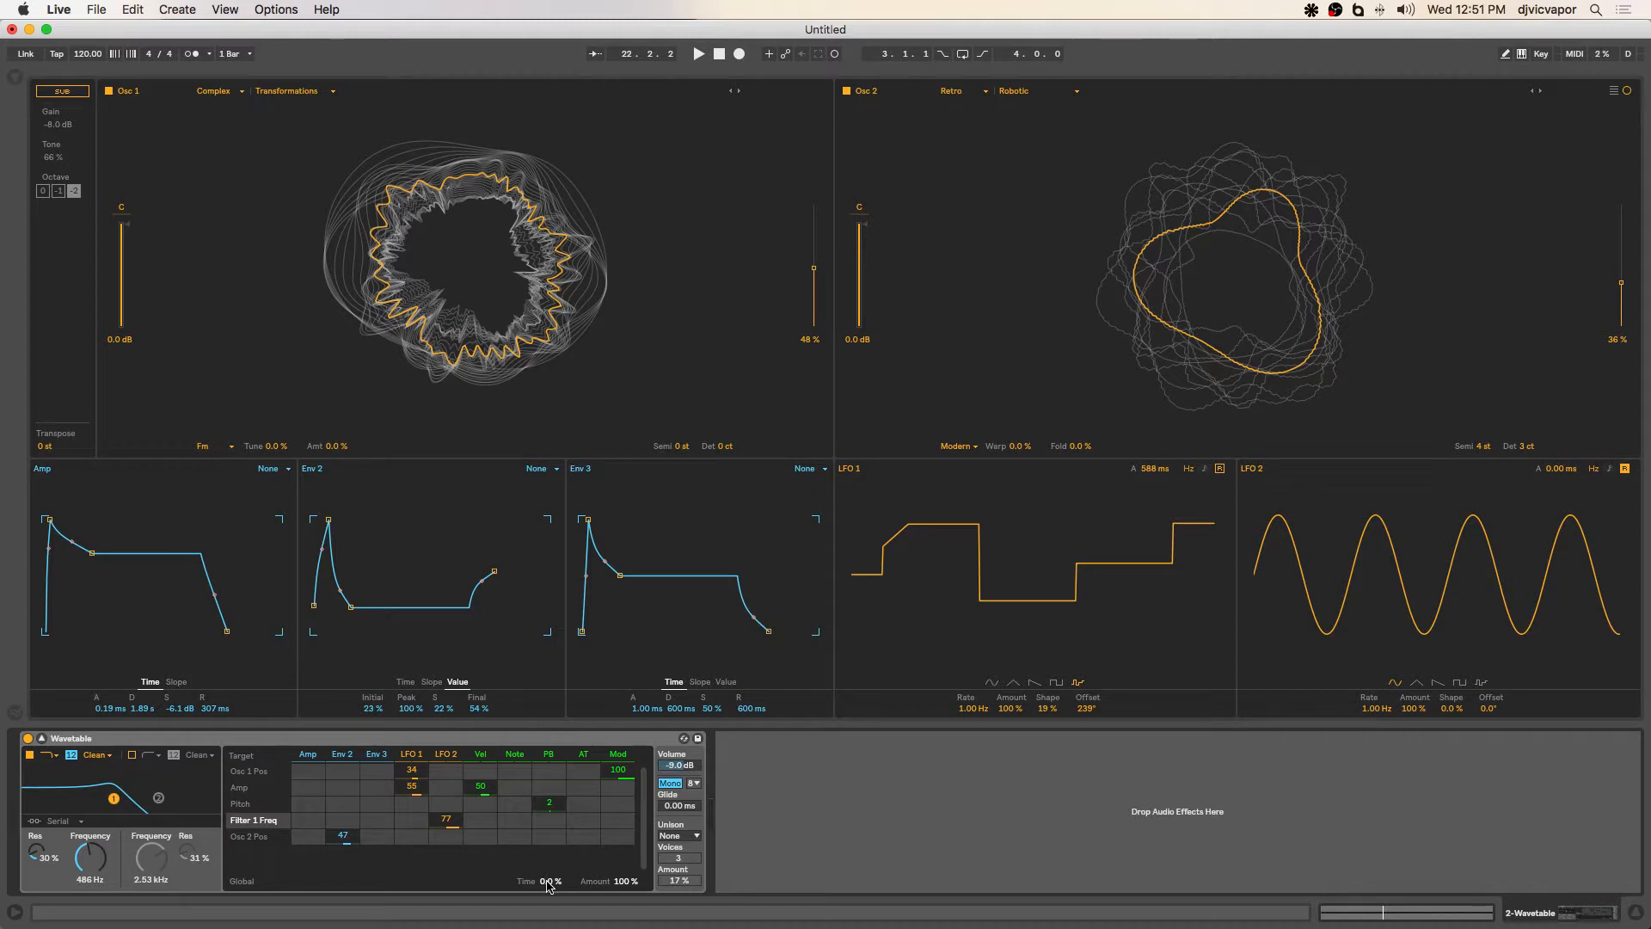
Play the clip while trying a global modulation time of -100%, and reset the time to 0.0%.
key("space")
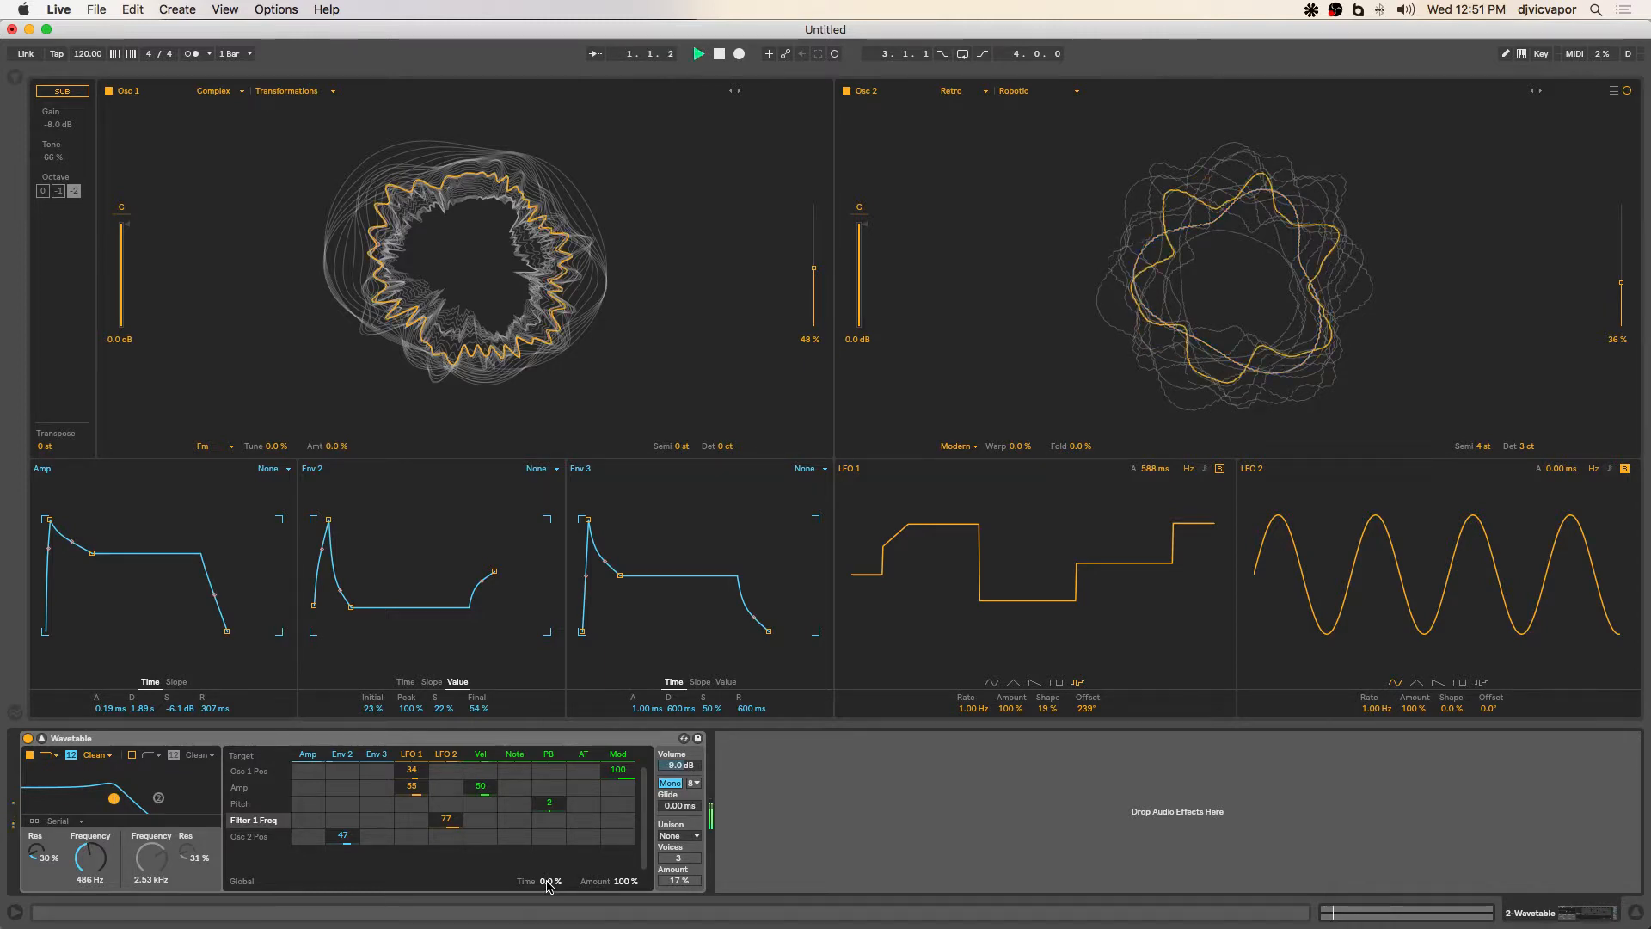
left_click_drag(549, 884, 549, 928)
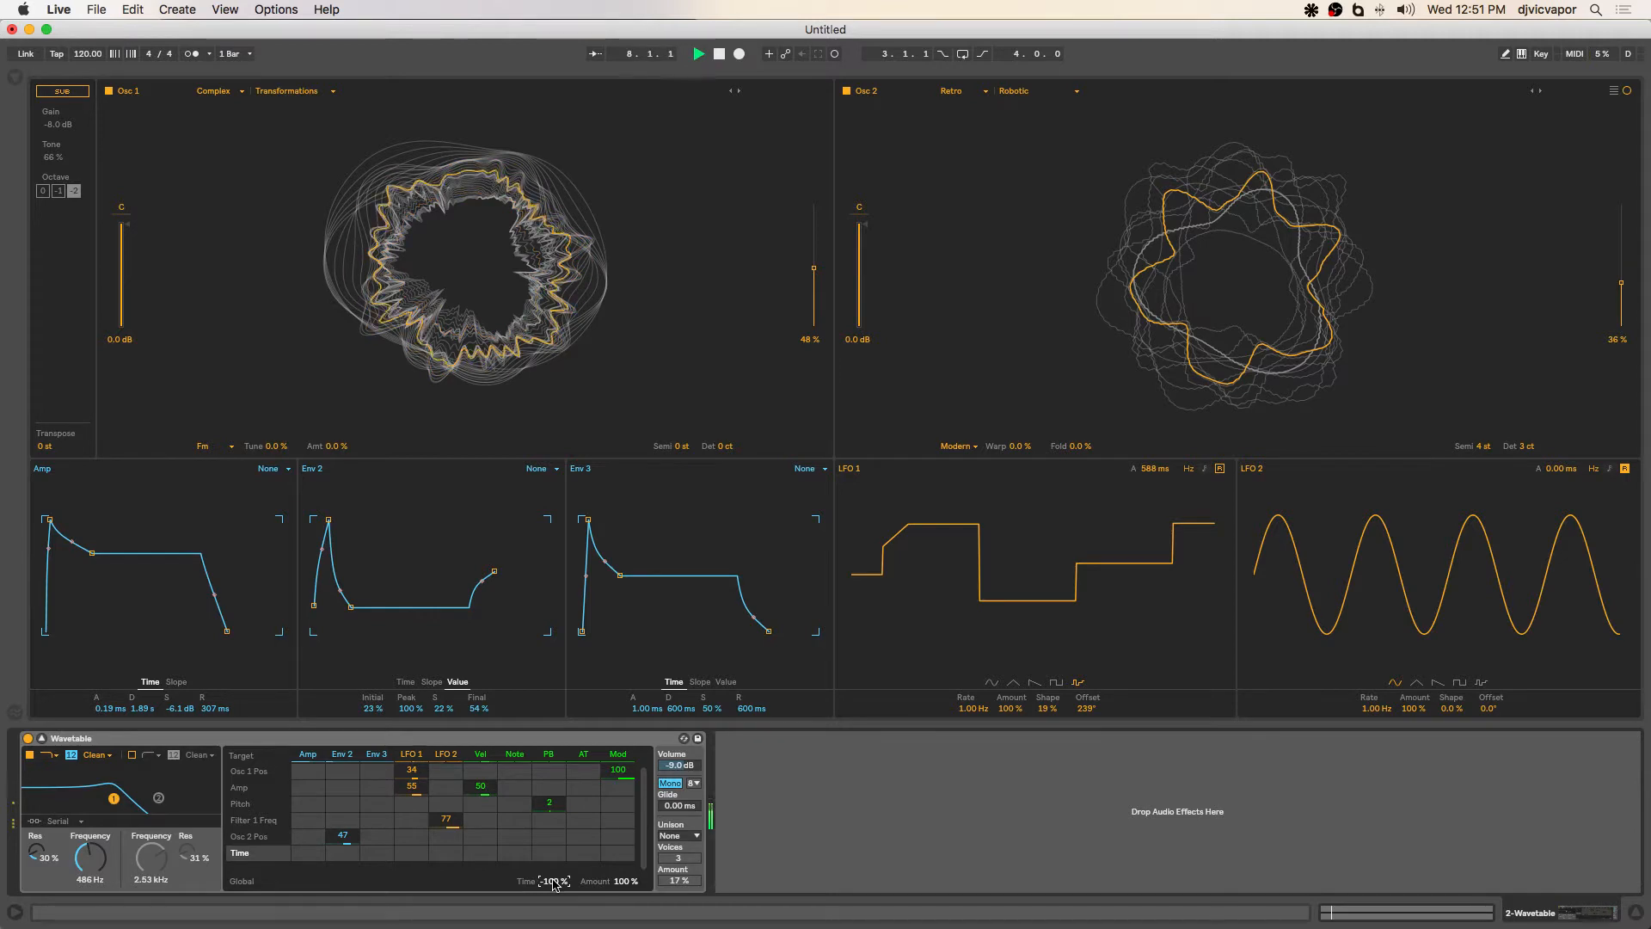
left_click_drag(553, 881, 554, 794)
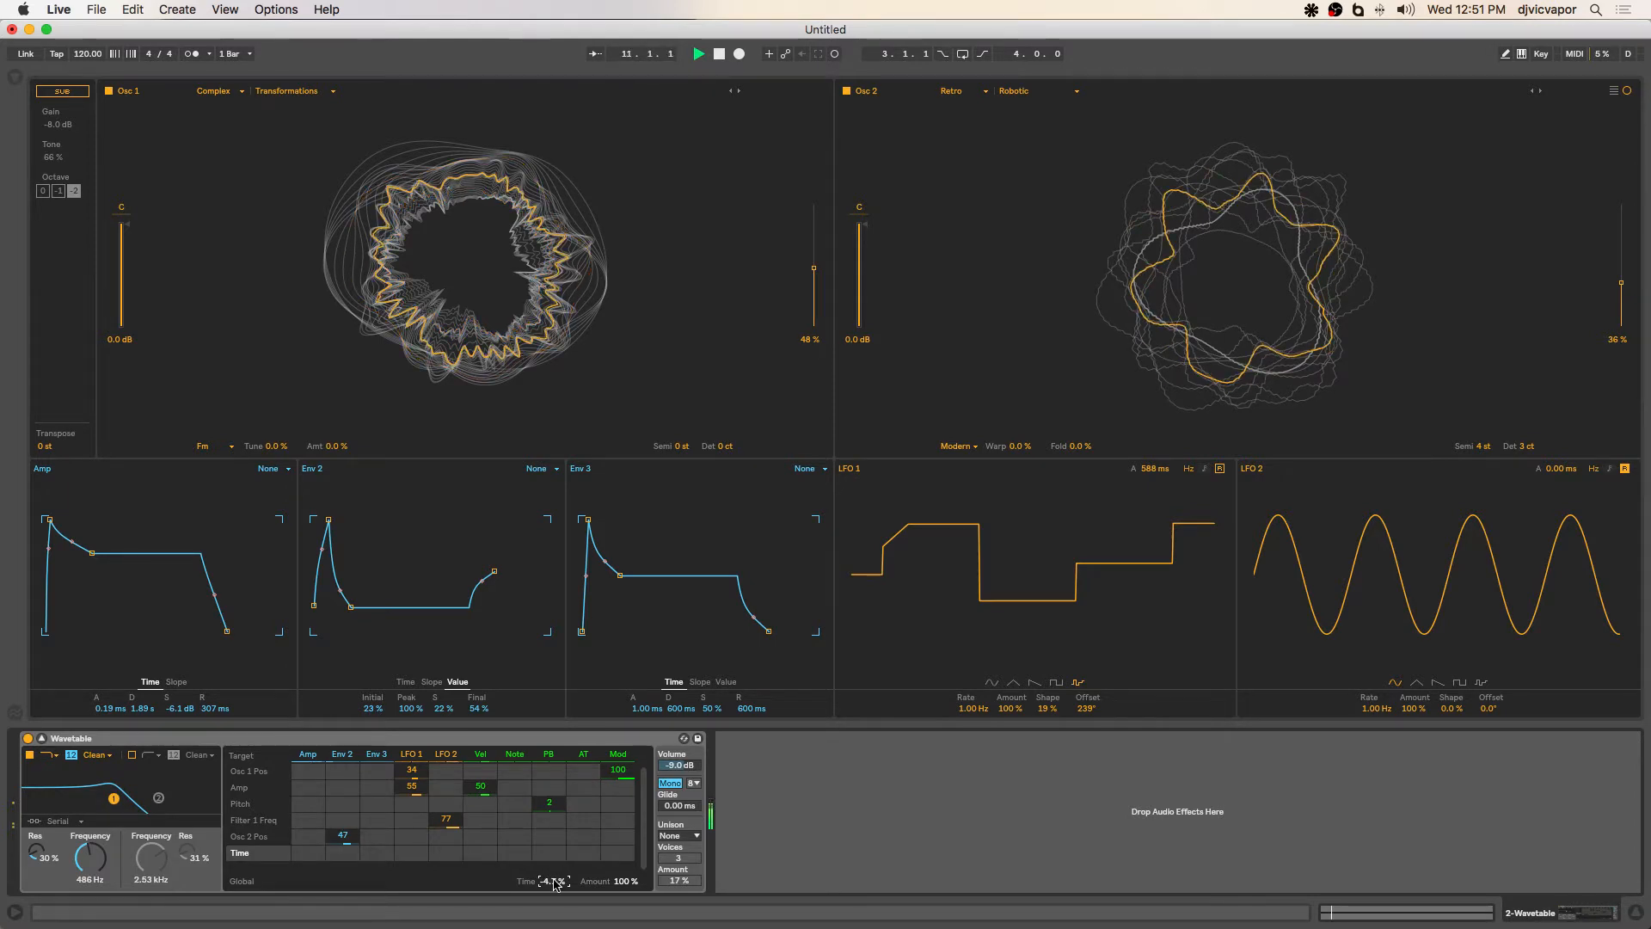
double_click(554, 881)
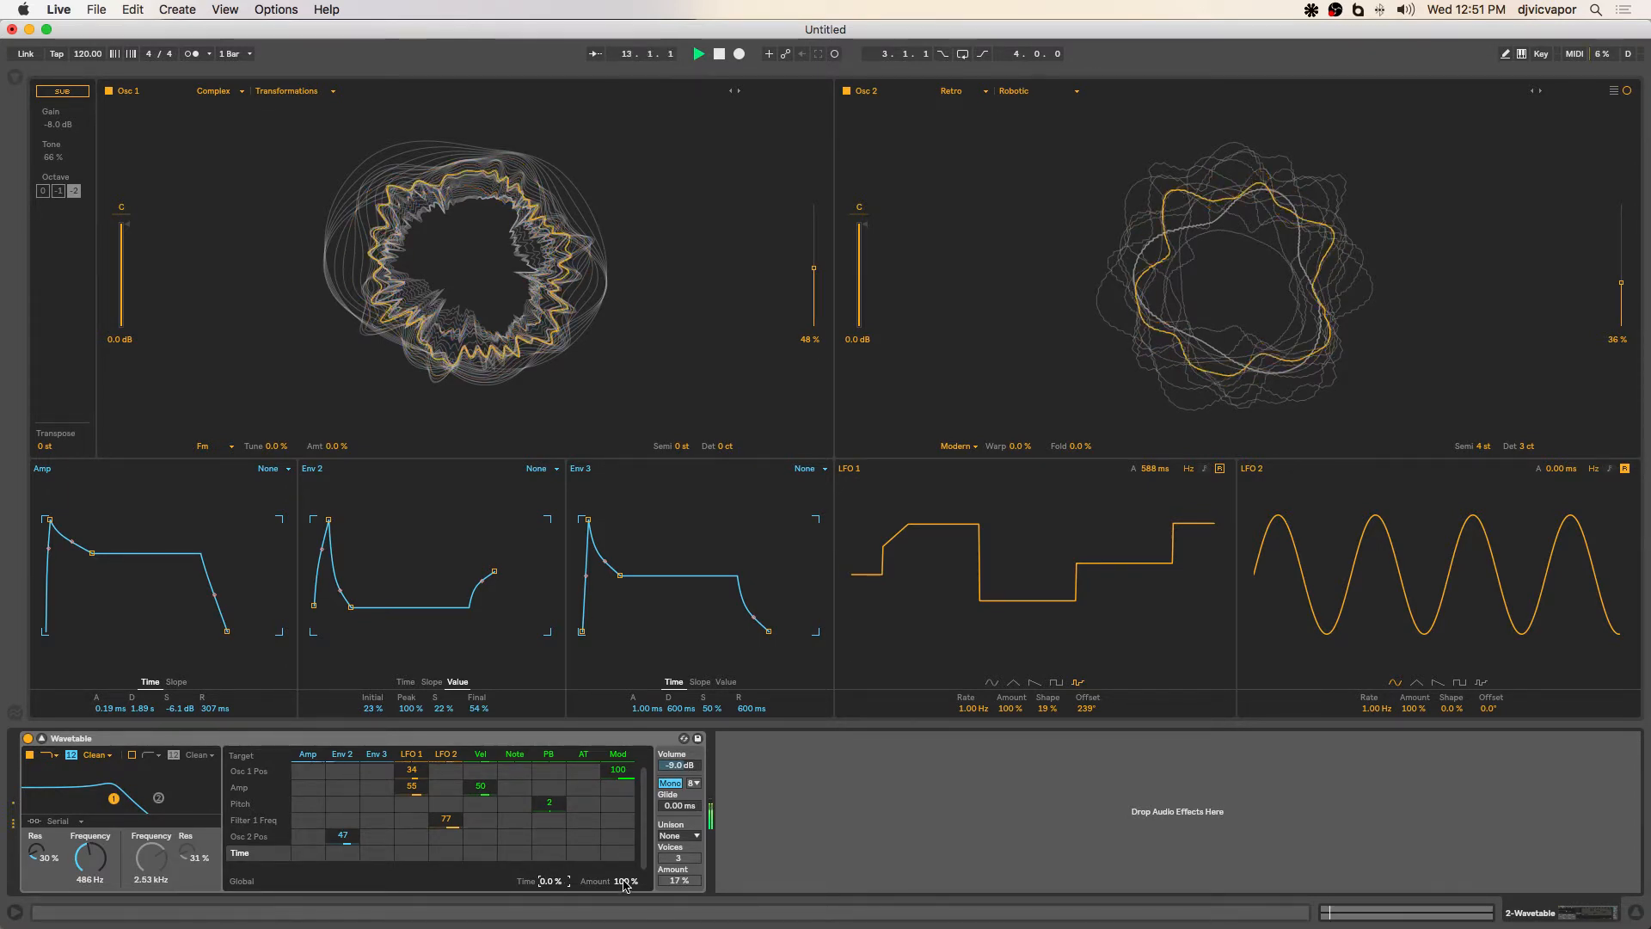
Try a global modulation amount of 0.0%, return it to 100%, and stop playback.
left_click_drag(625, 882, 625, 928)
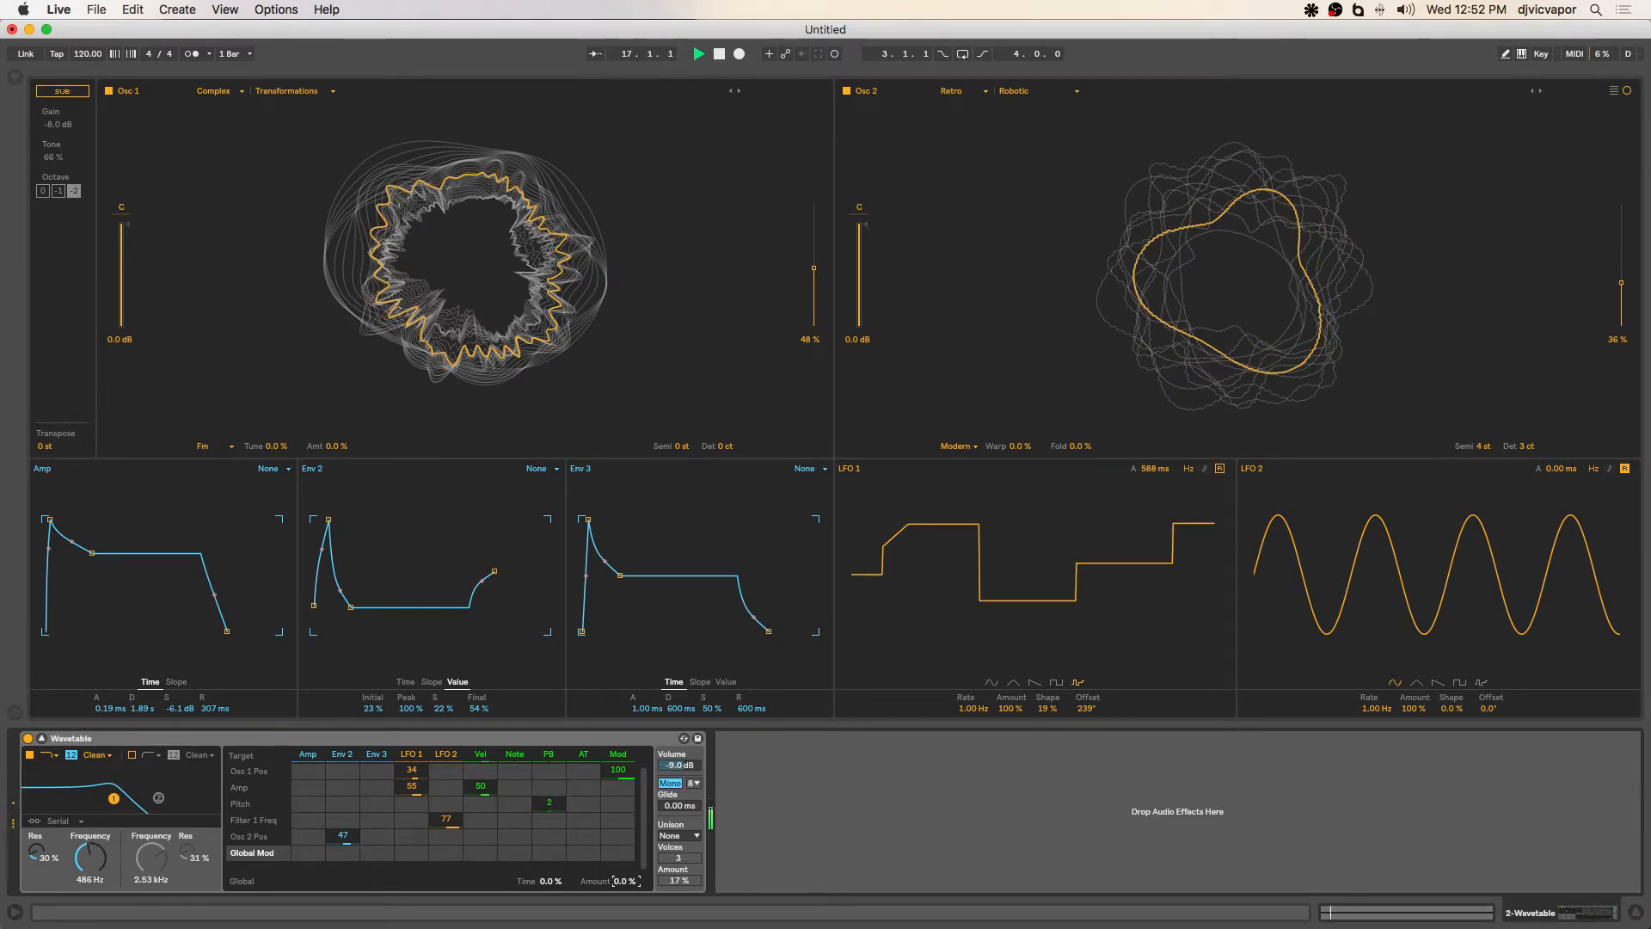
left_click_drag(625, 928, 625, 842)
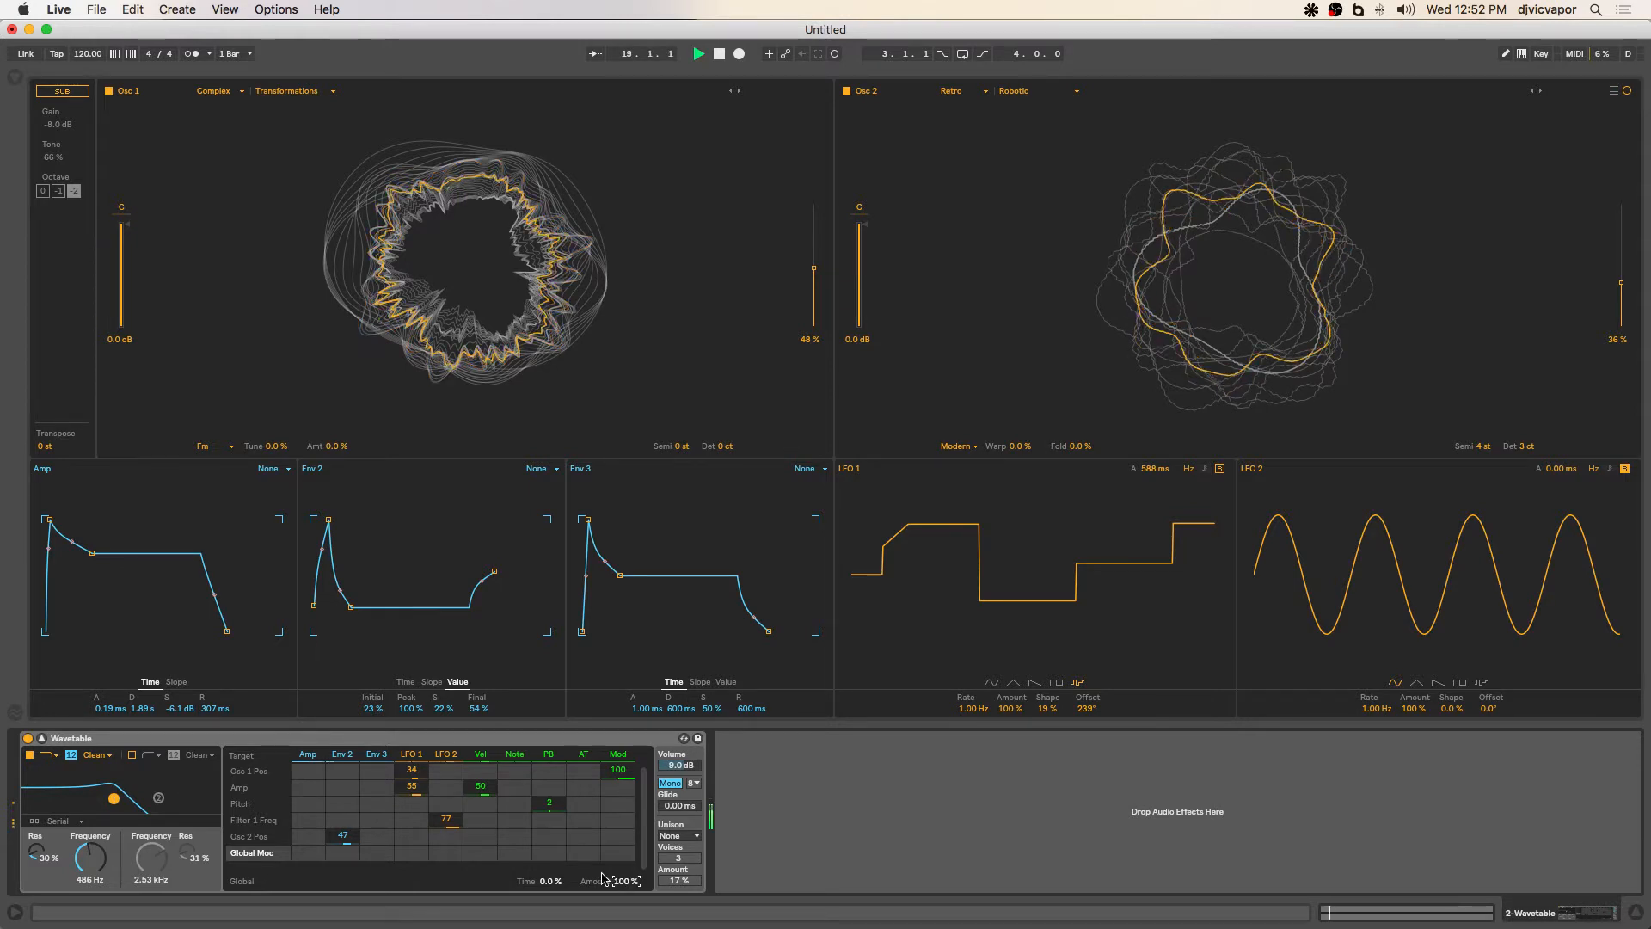
key("space")
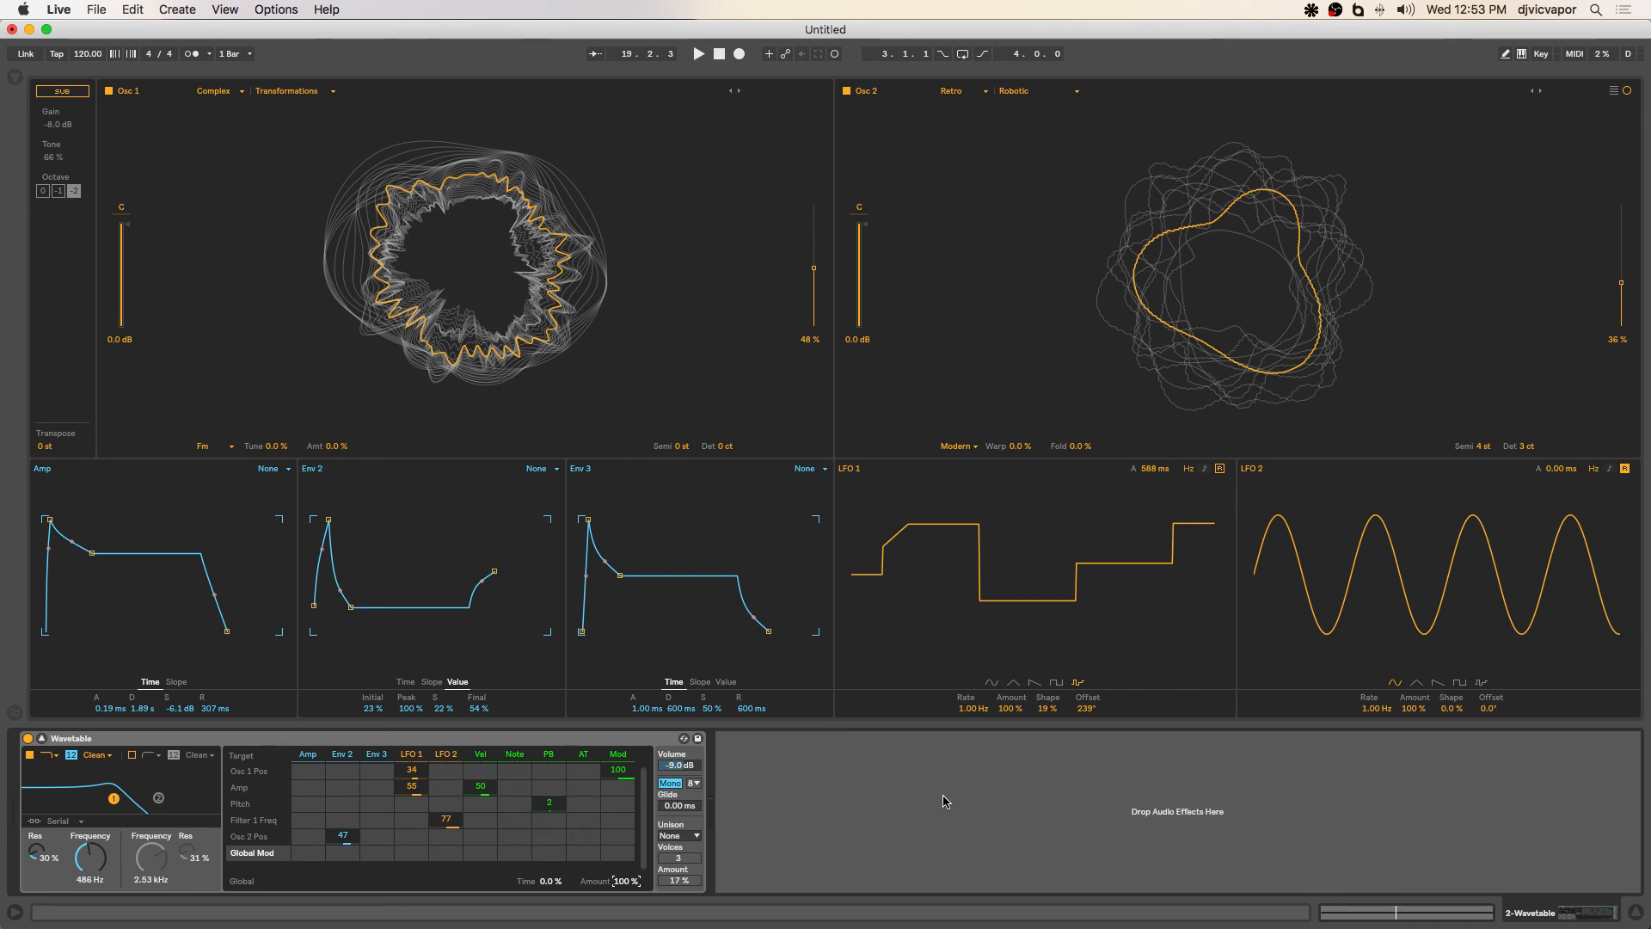
key("ctrl+Up")
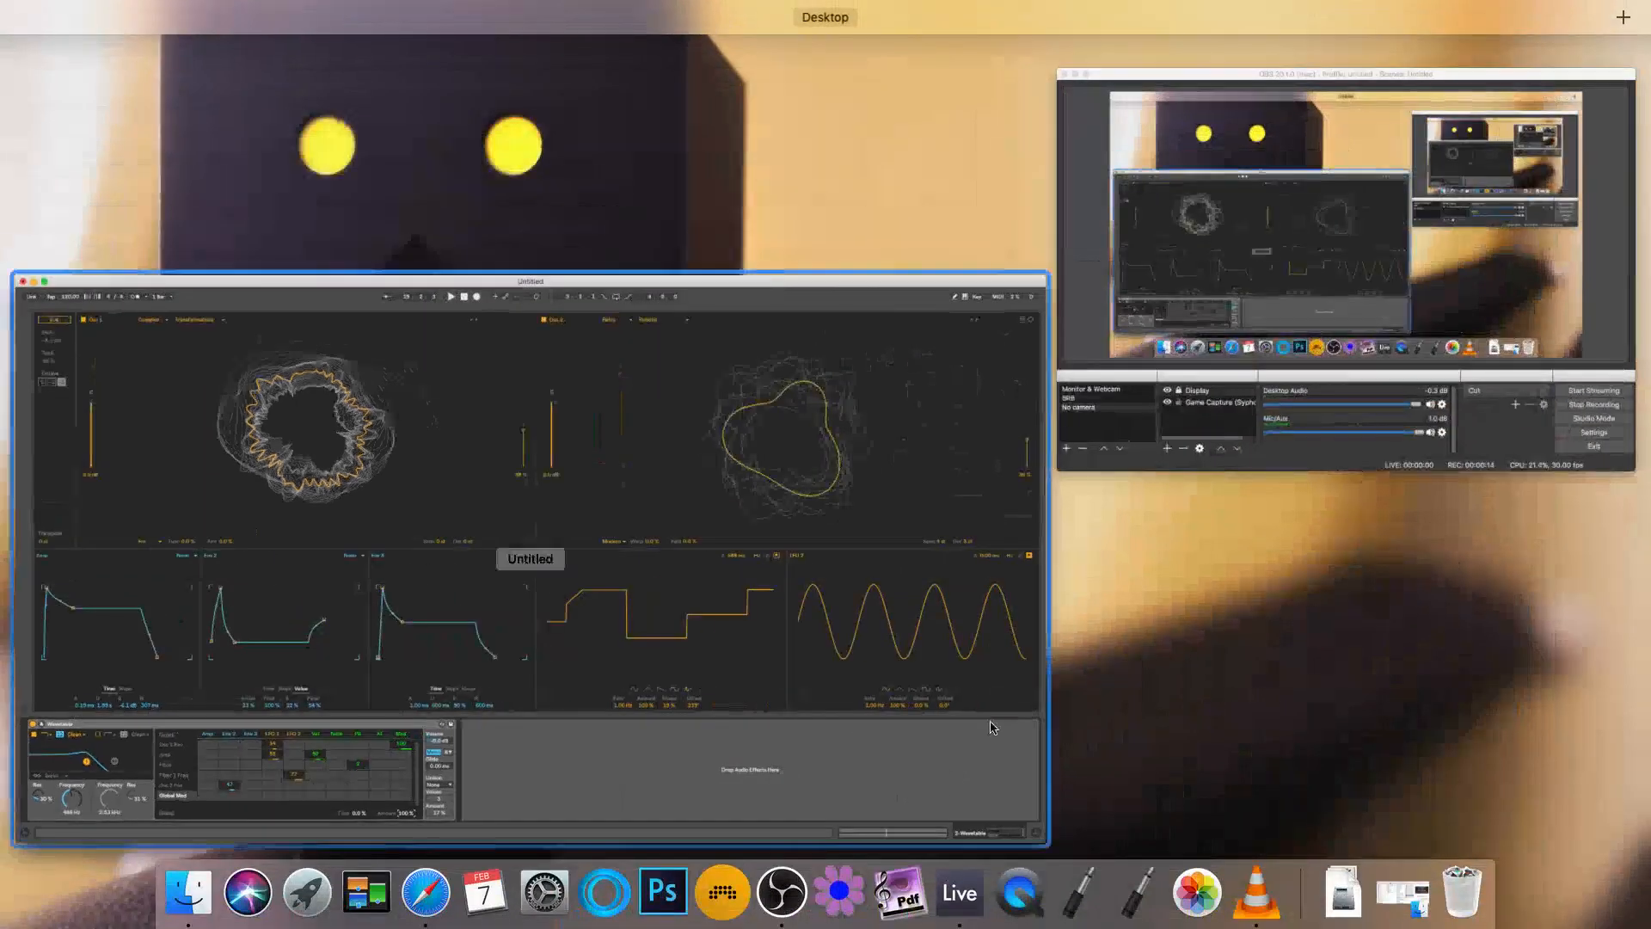